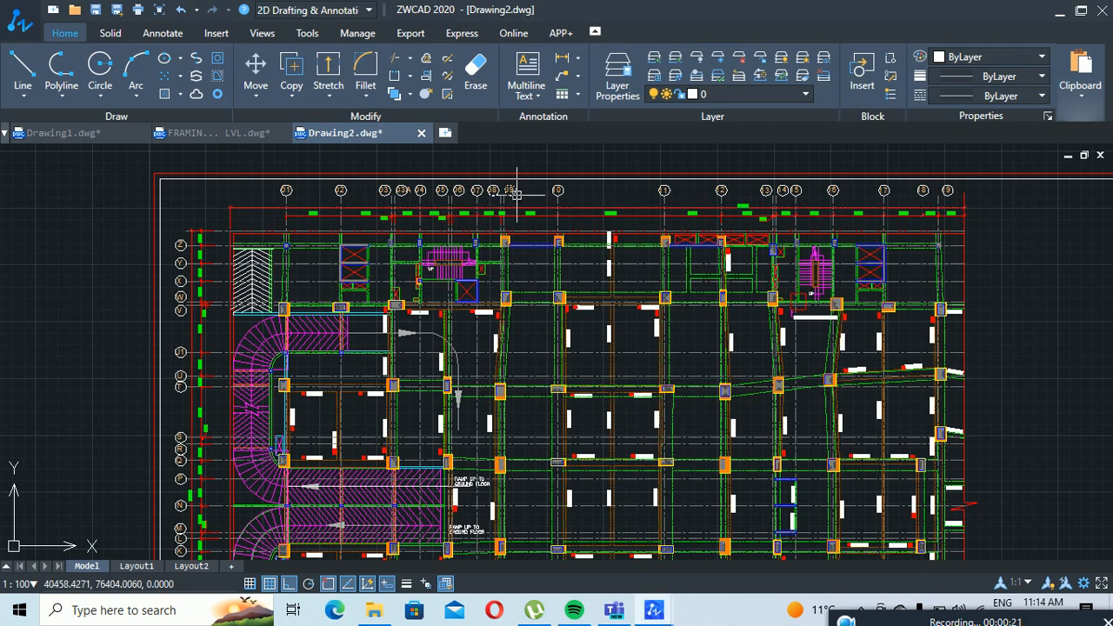
Examine the grid bubbles 01 to 19 and the dimension strings along the framing plan's upper edge
scroll(514, 187, up, 3)
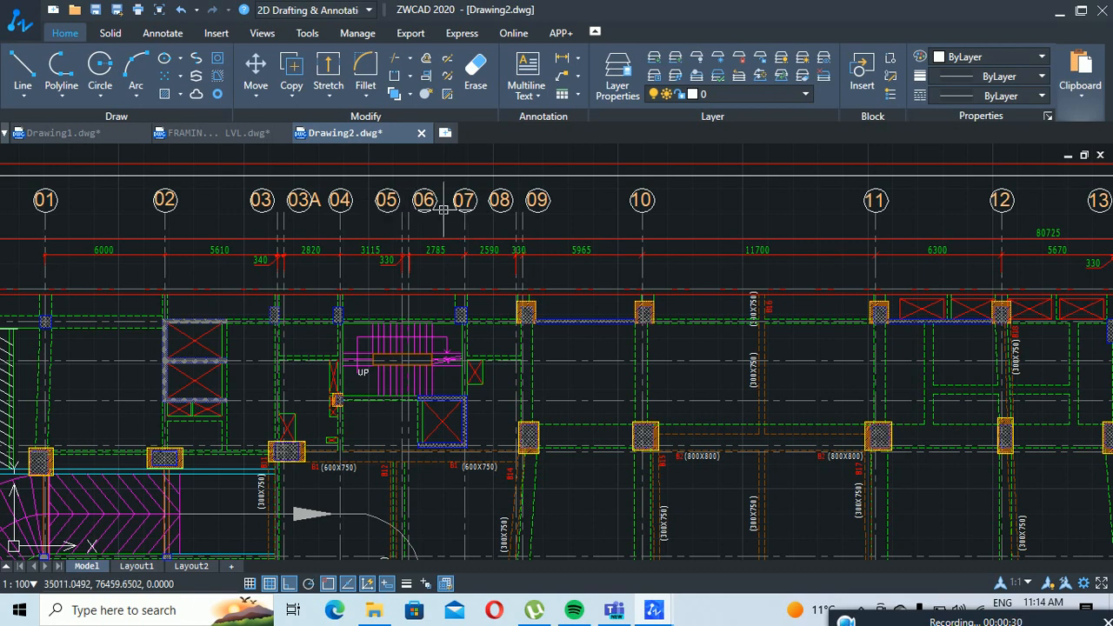
scroll(451, 202, down, 1)
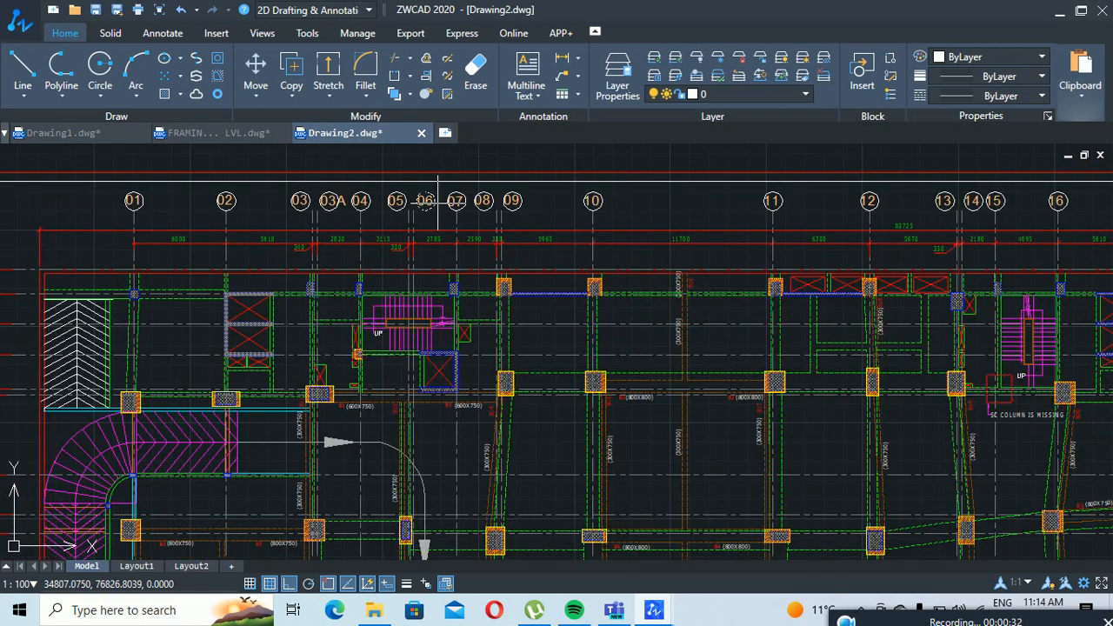
scroll(457, 203, up, 1)
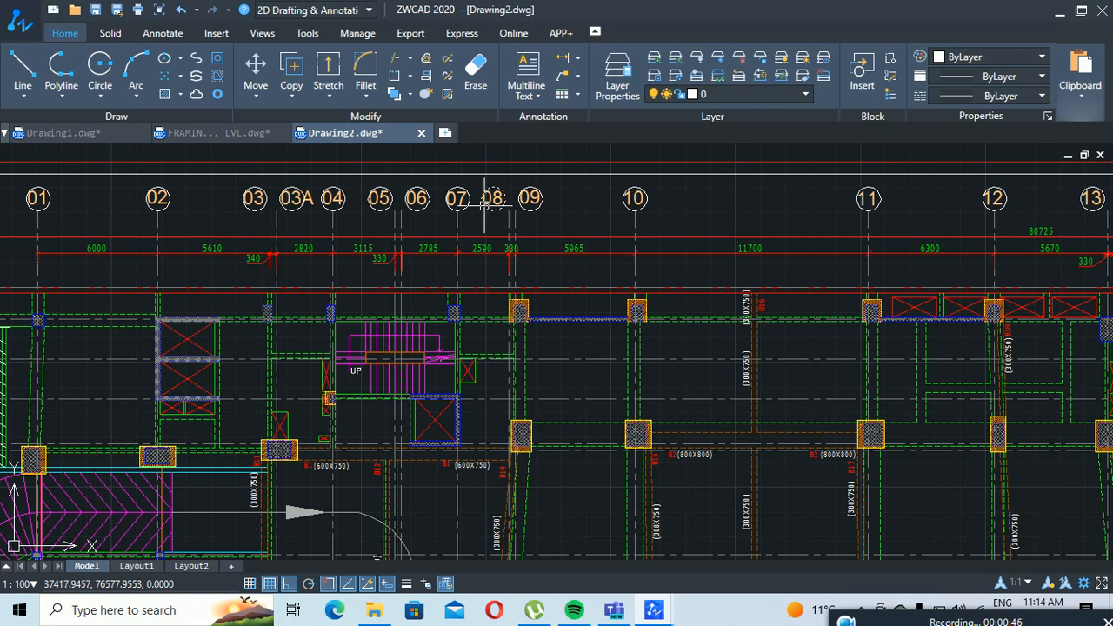
scroll(474, 286, down, 1)
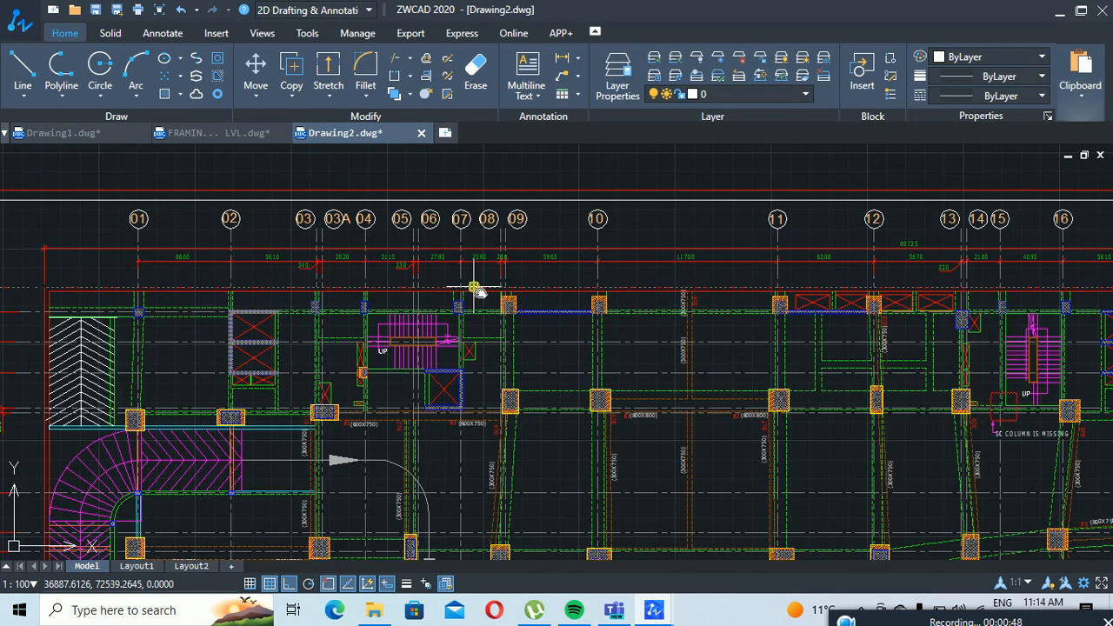
middle_drag(440, 278, 459, 249)
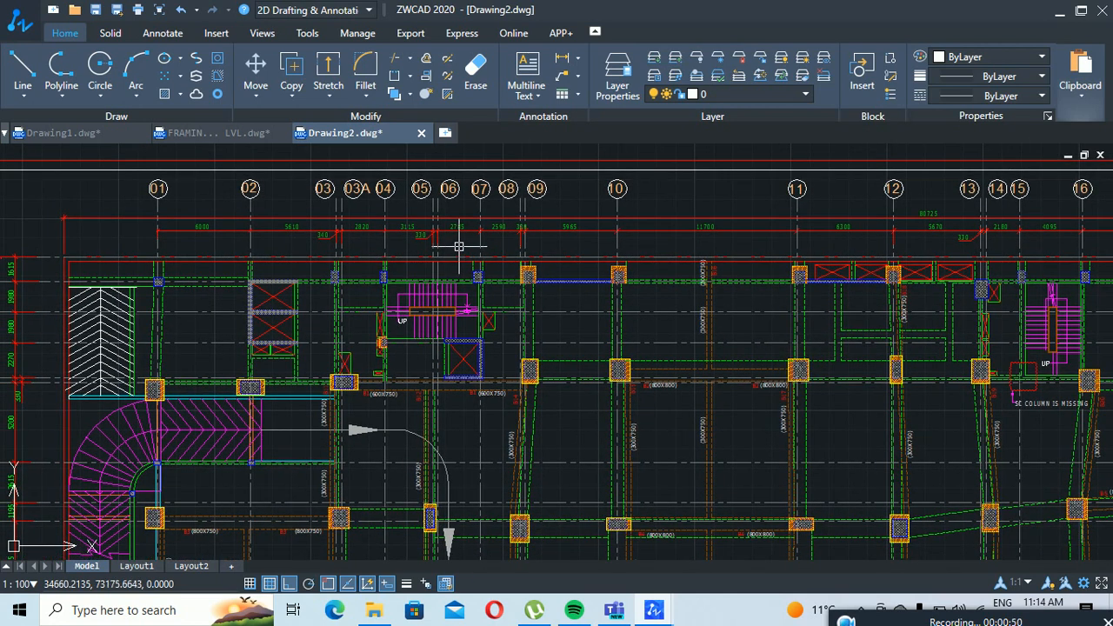
scroll(464, 241, down, 1)
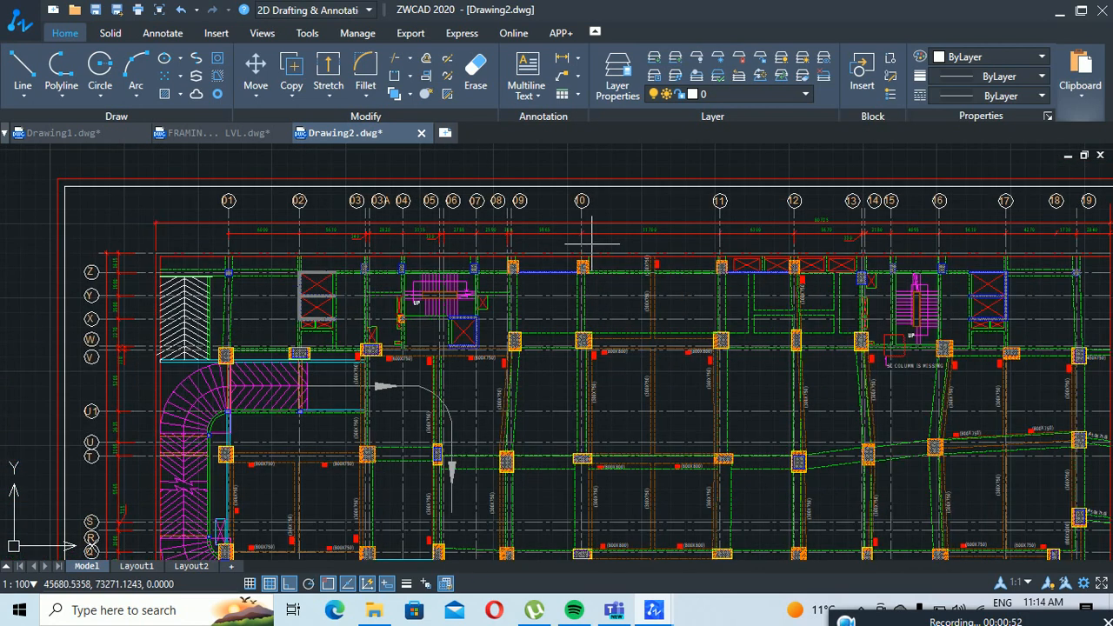
middle_drag(603, 230, 541, 236)
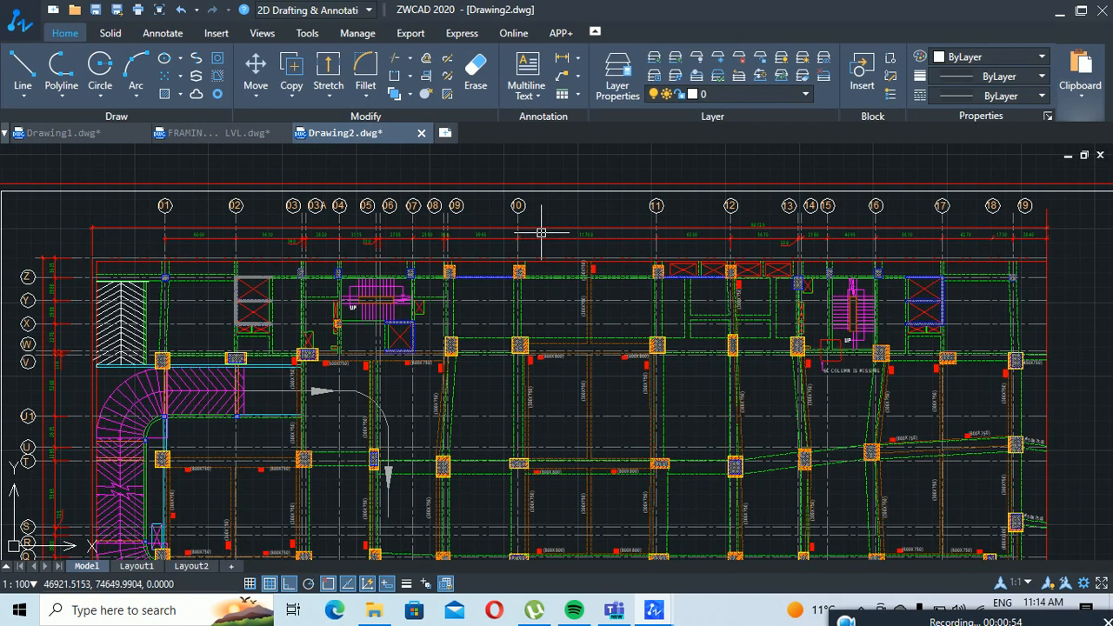
scroll(540, 236, down, 1)
scroll(540, 235, up, 2)
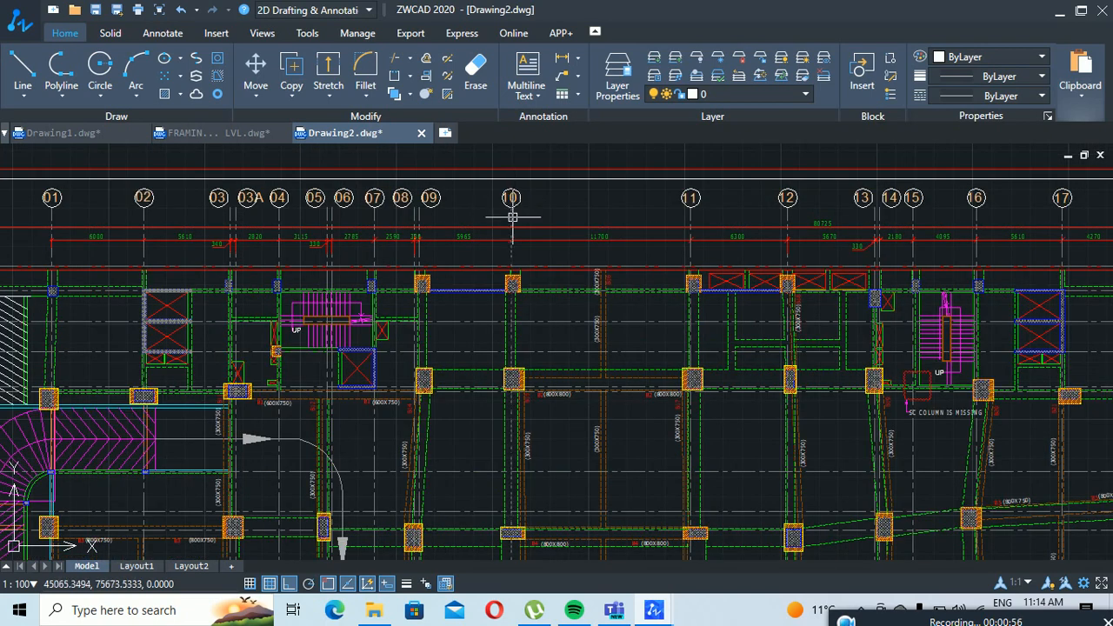
scroll(510, 216, down, 1)
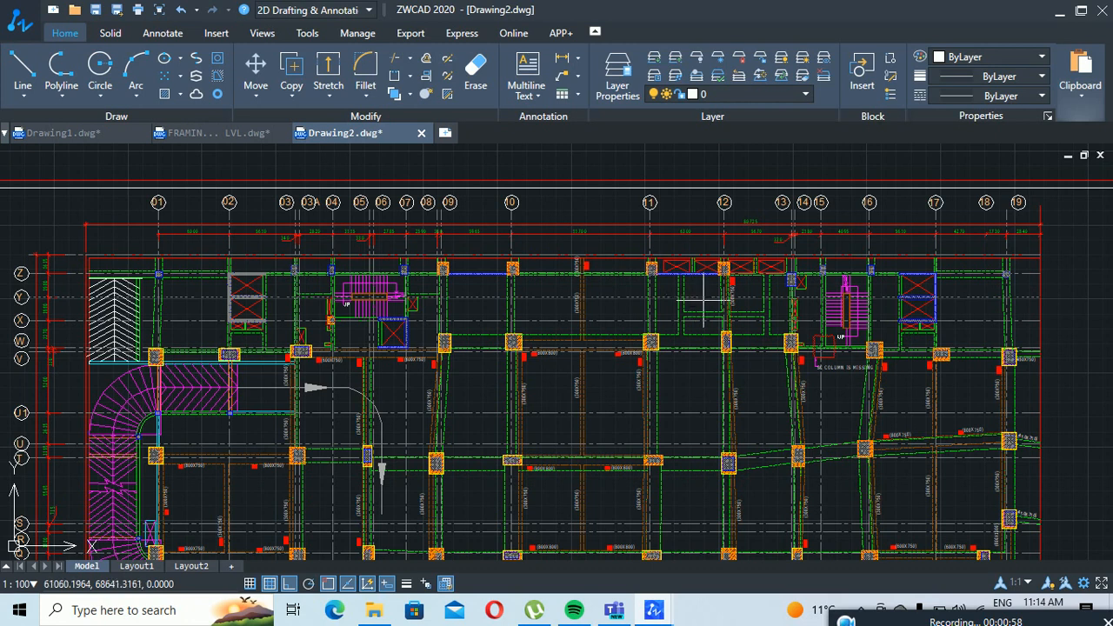
Isolate the Grid Line layer with LAYISO, using the grid line below bubble 11 as the reference object
text(lay)
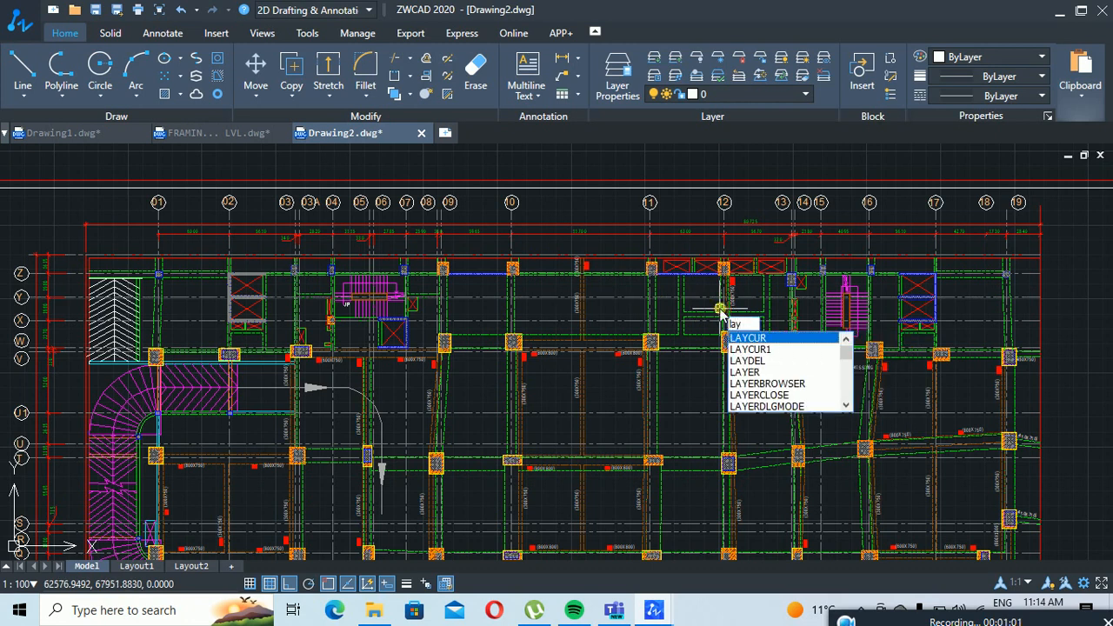
text(iso)
key(Return)
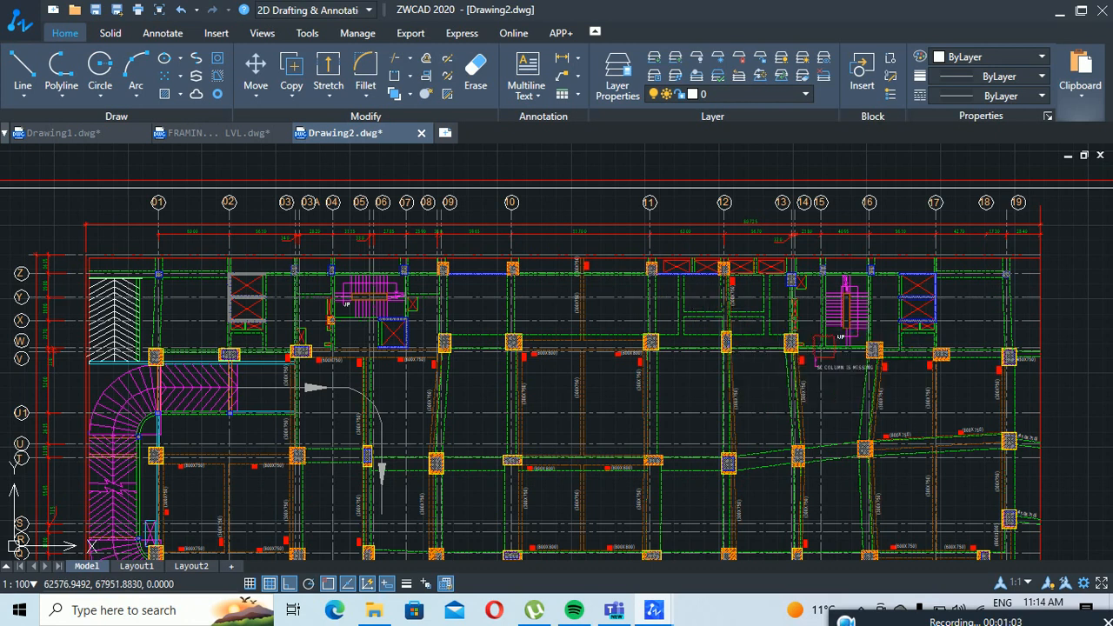
scroll(659, 222, up, 3)
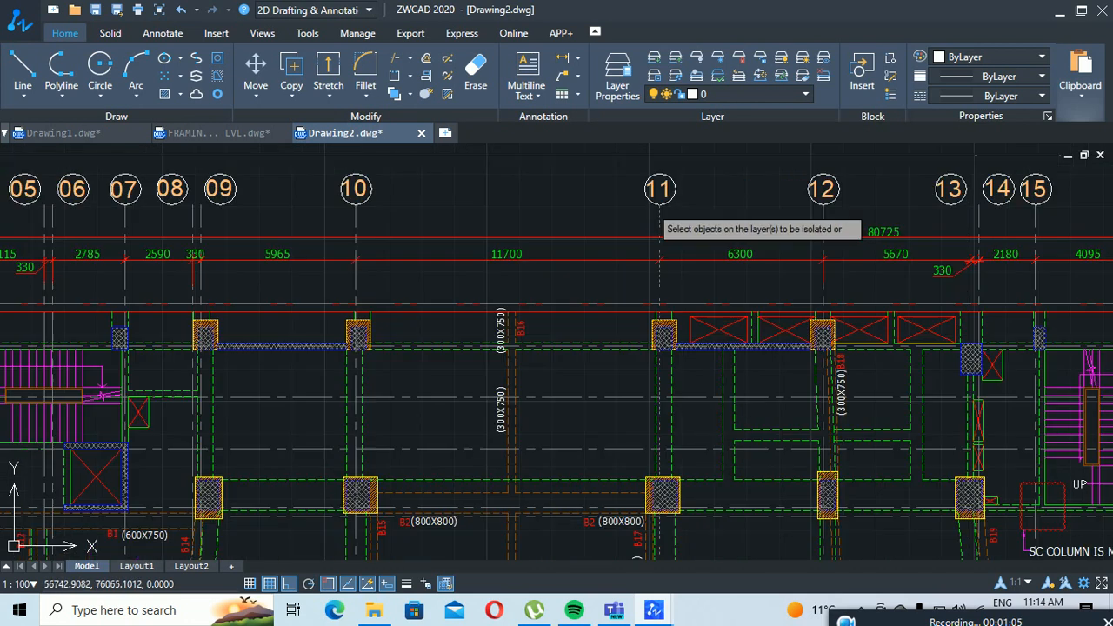
click(659, 228)
key(Return)
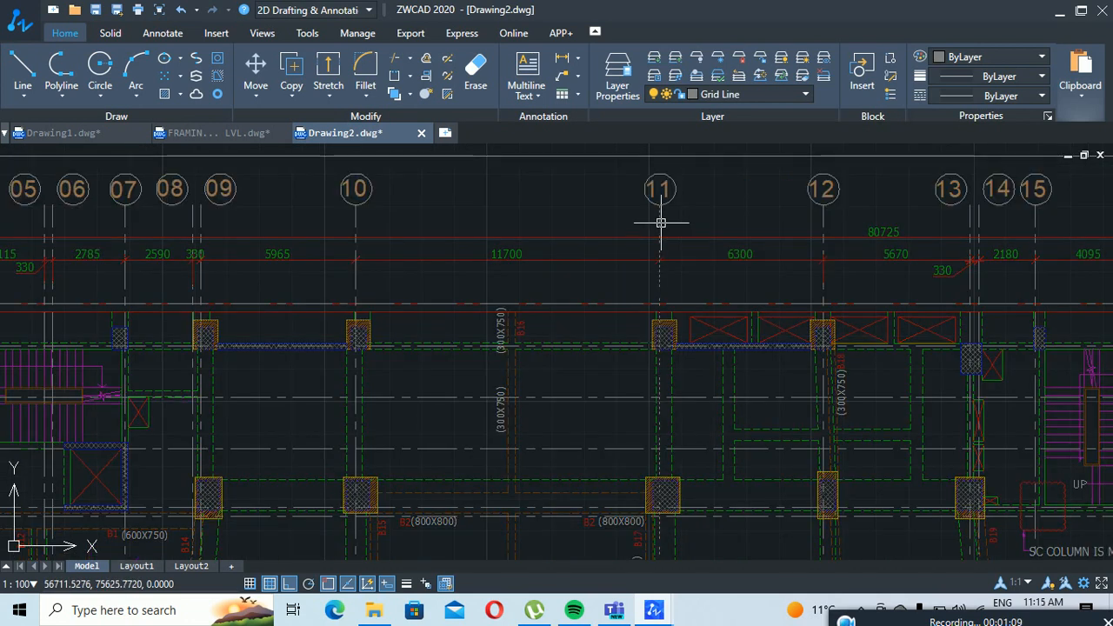
Select all the isolated grid lines across the whole framing plan and copy them to the clipboard
scroll(659, 217, down, 1)
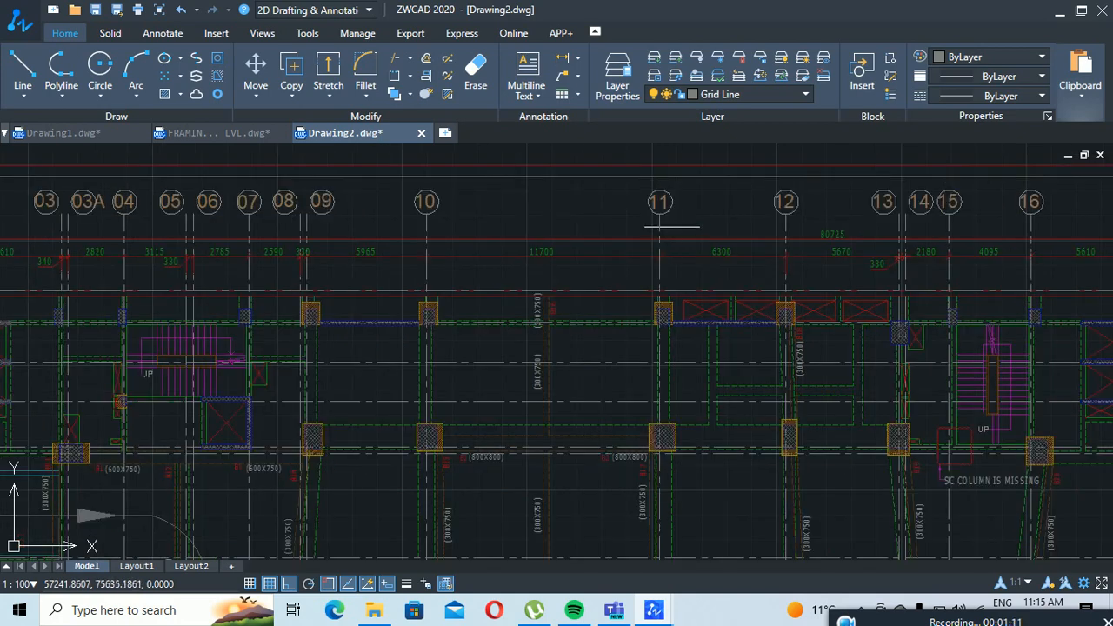
scroll(666, 211, up, 3)
scroll(660, 203, down, 2)
scroll(608, 234, down, 2)
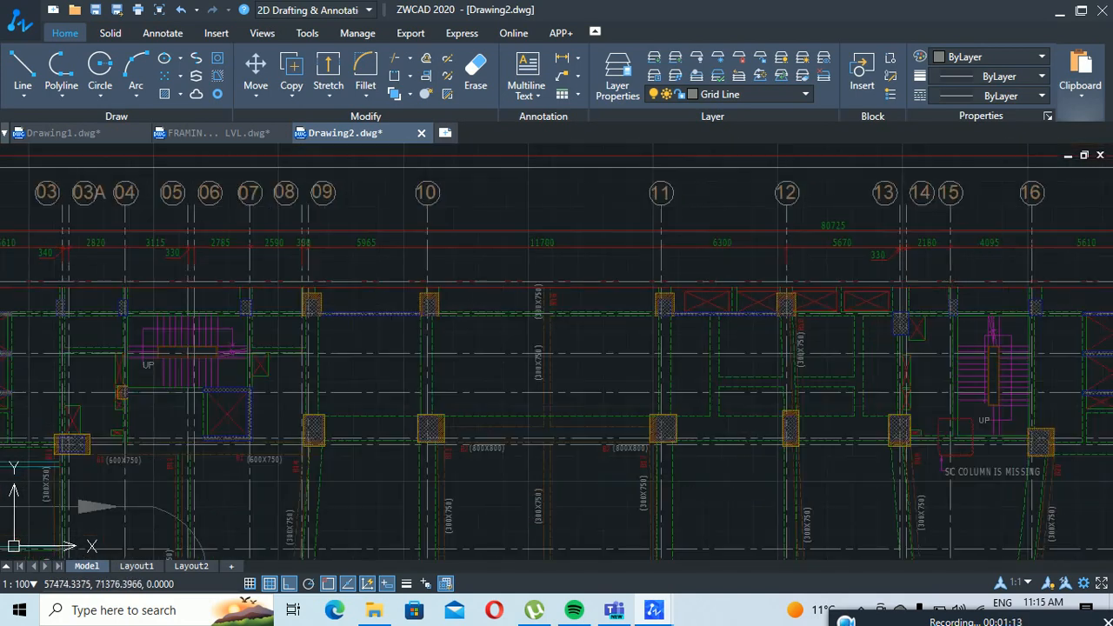
scroll(590, 253, up, 2)
scroll(590, 253, down, 2)
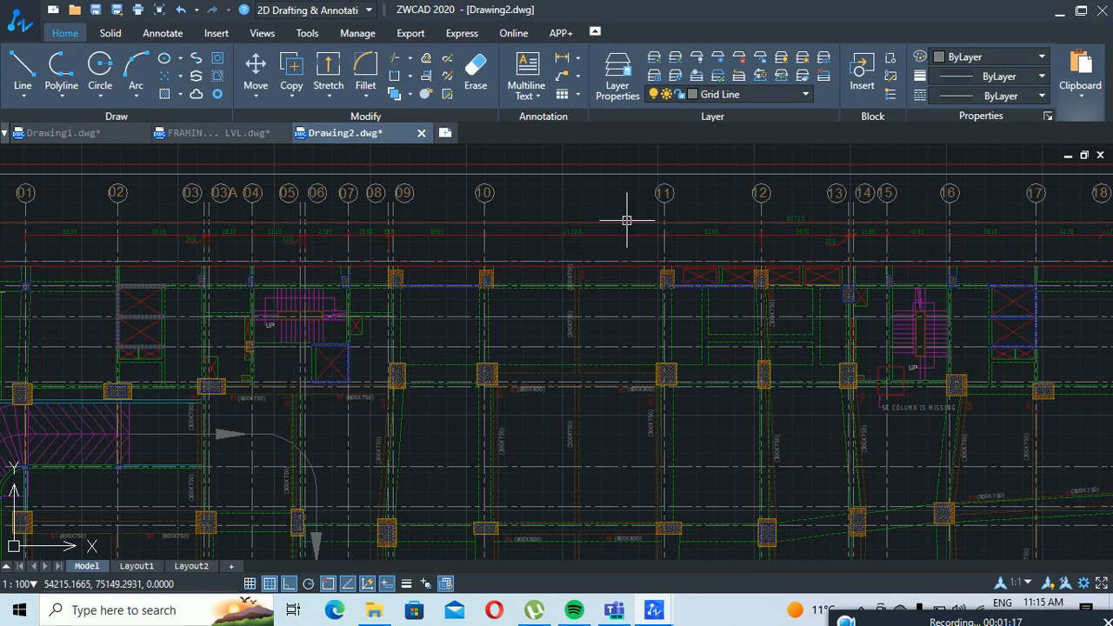
scroll(631, 219, down, 2)
scroll(529, 241, down, 2)
click(338, 194)
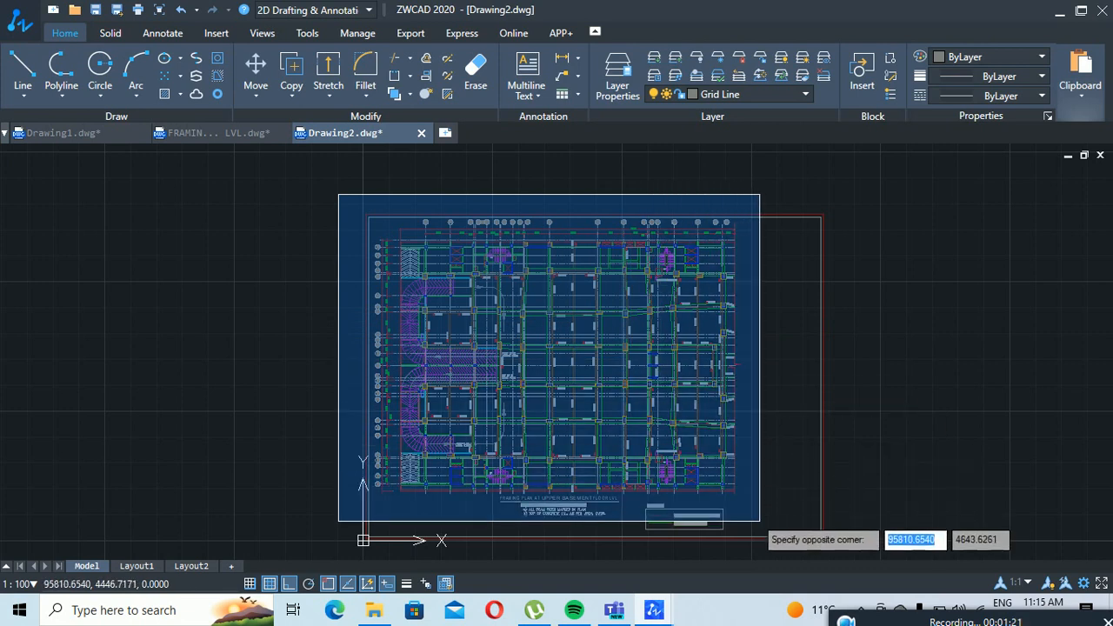
click(756, 506)
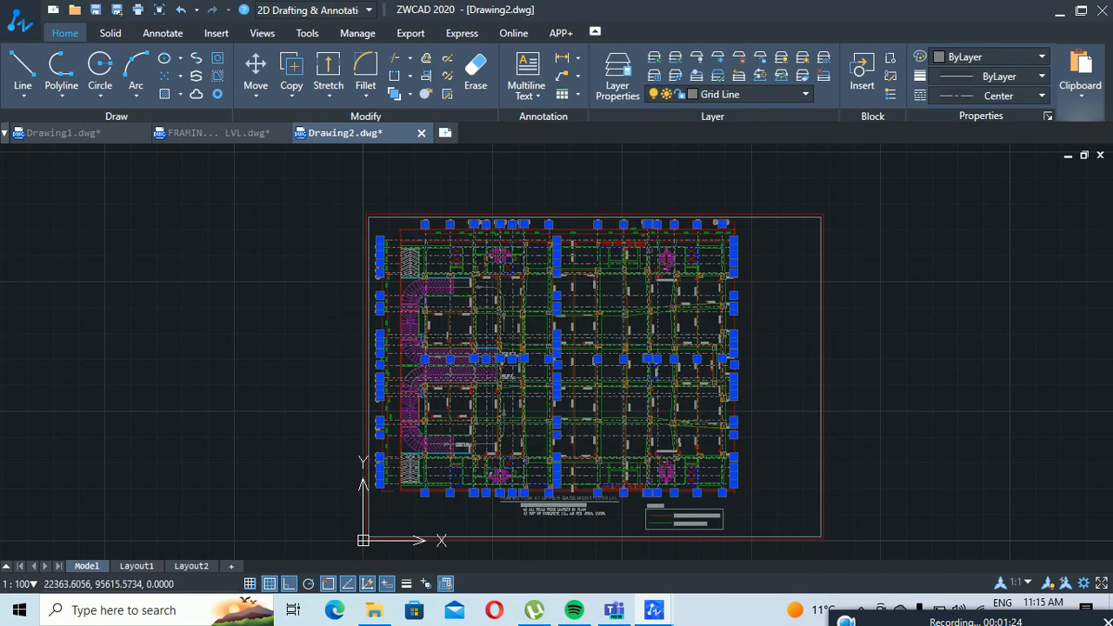
Create a new drawing and paste the copied grid lines with their insertion point near the origin
click(445, 133)
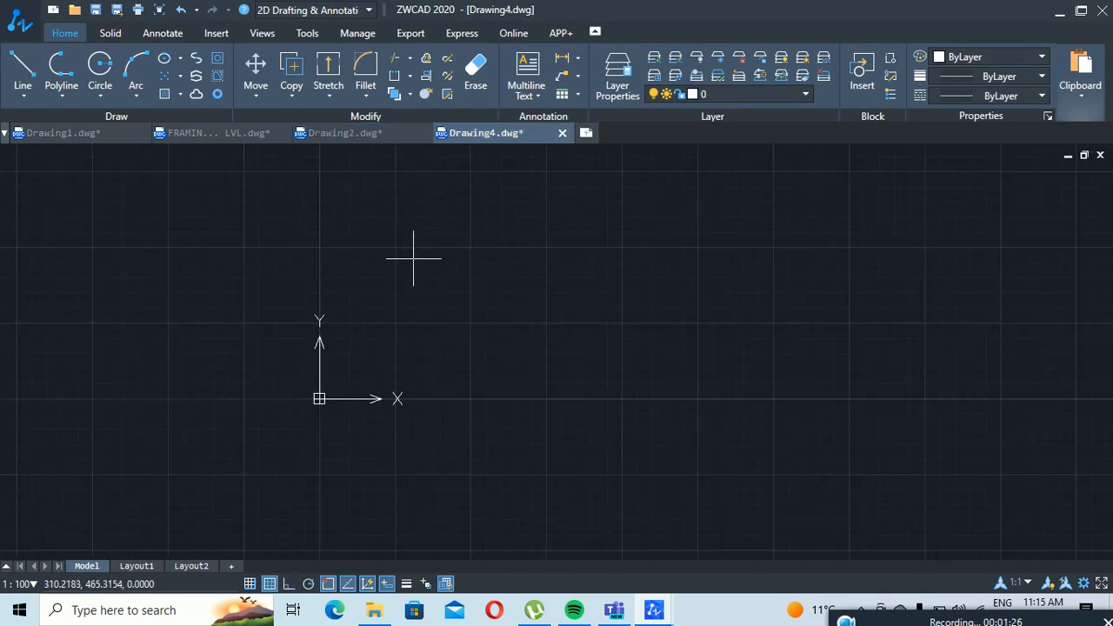
key(ctrl+v)
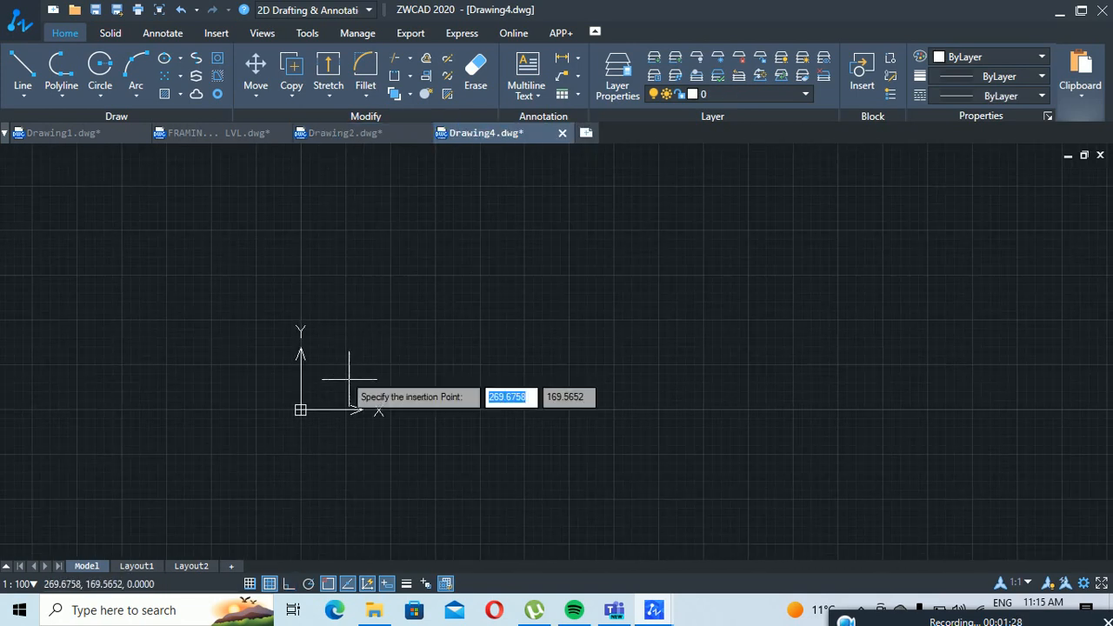
scroll(351, 377, down, 2)
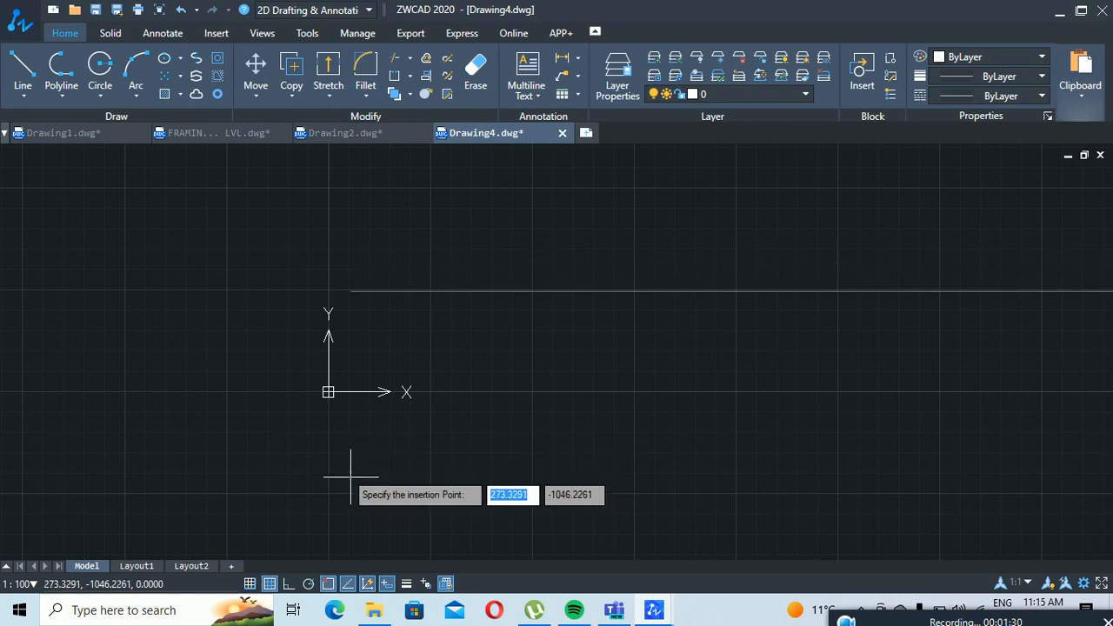
click(313, 467)
Examine the pasted horizontal and vertical grid lines across their full extent in the new drawing
scroll(273, 434, down, 5)
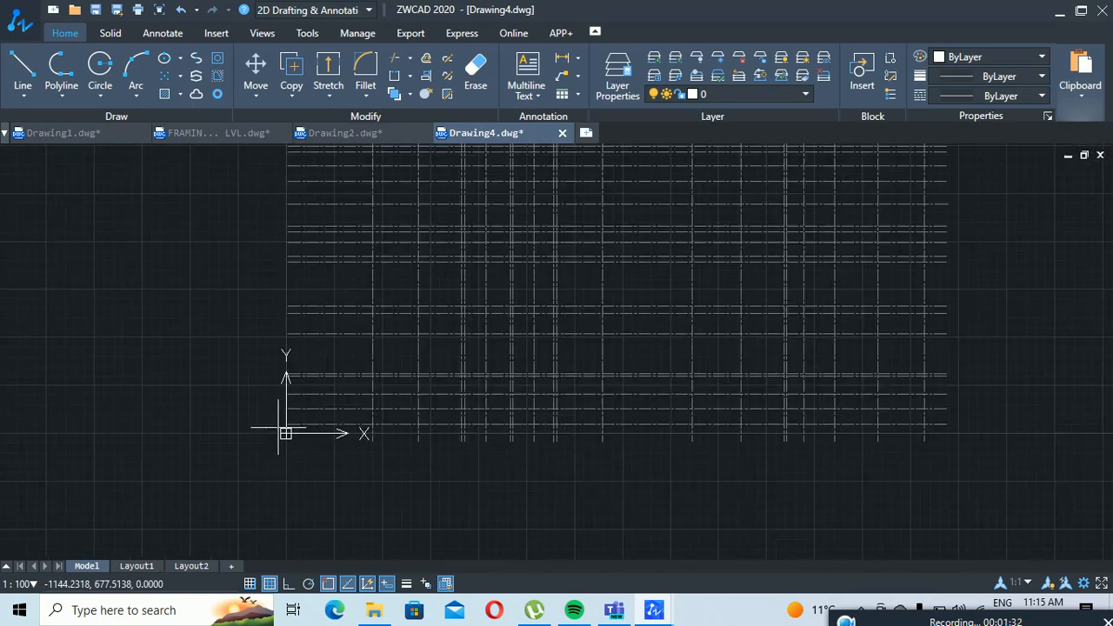
scroll(577, 291, up, 1)
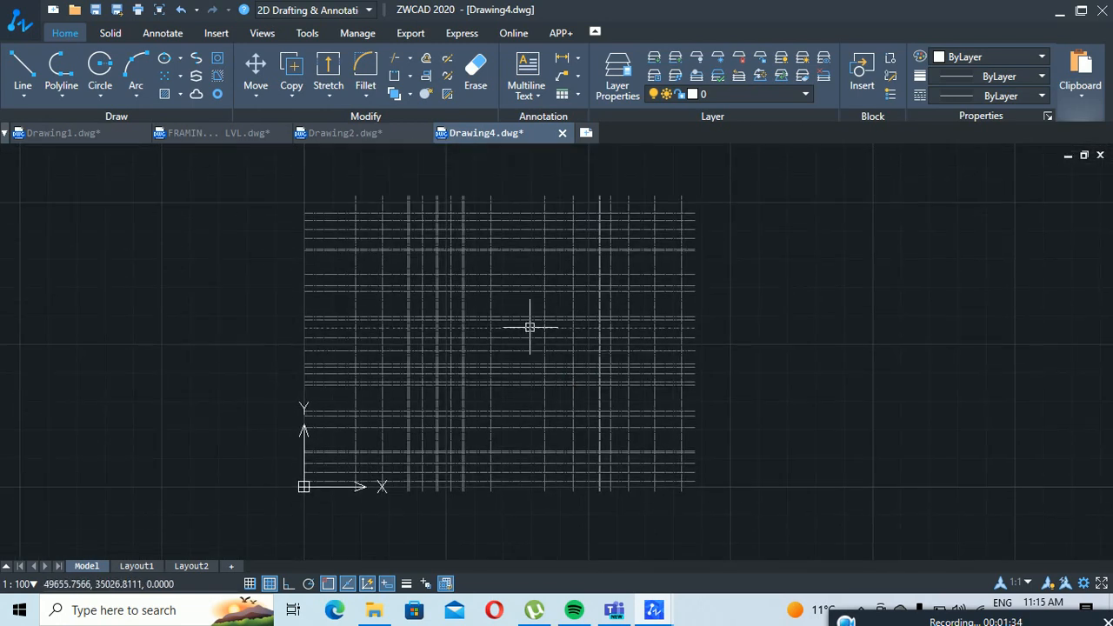
scroll(535, 320, up, 1)
scroll(553, 278, down, 3)
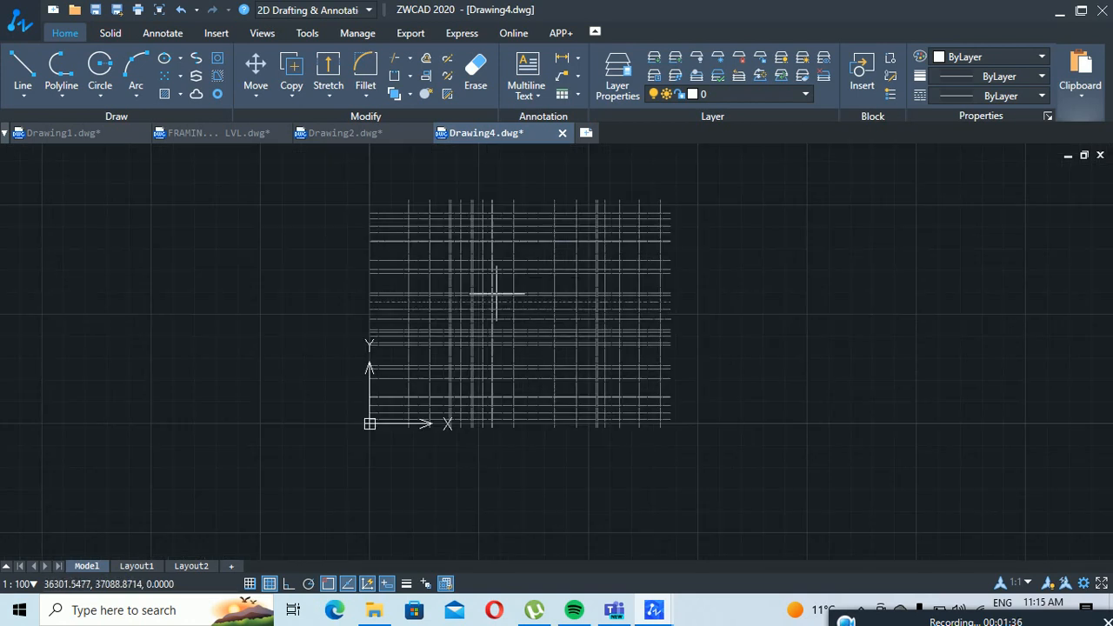
scroll(499, 287, up, 2)
scroll(507, 275, down, 1)
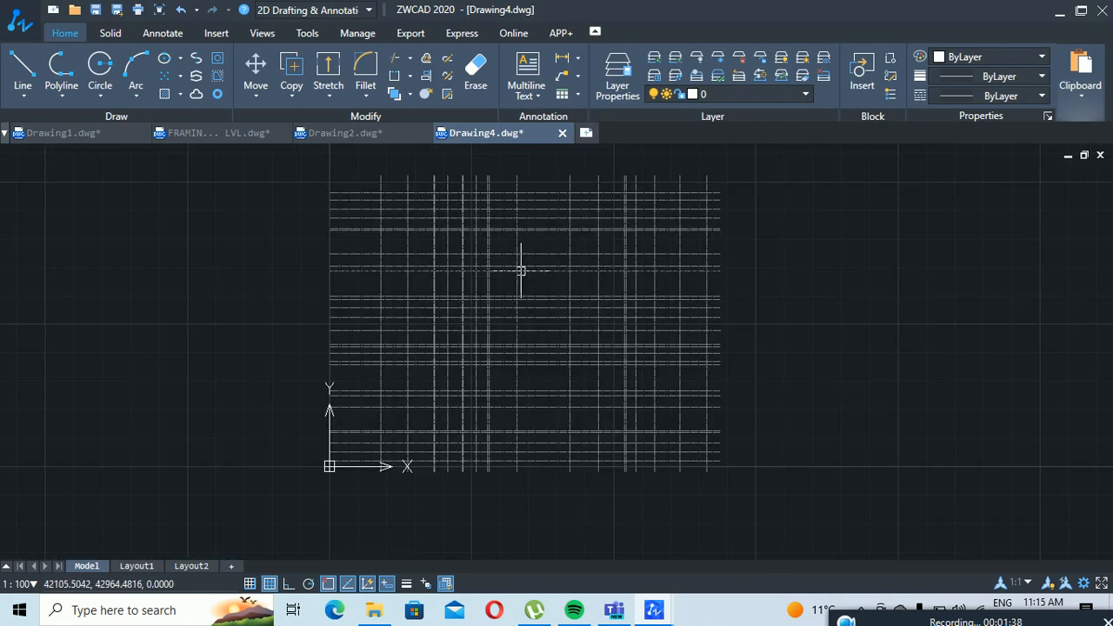
scroll(522, 273, up, 3)
scroll(525, 277, down, 3)
scroll(526, 286, up, 2)
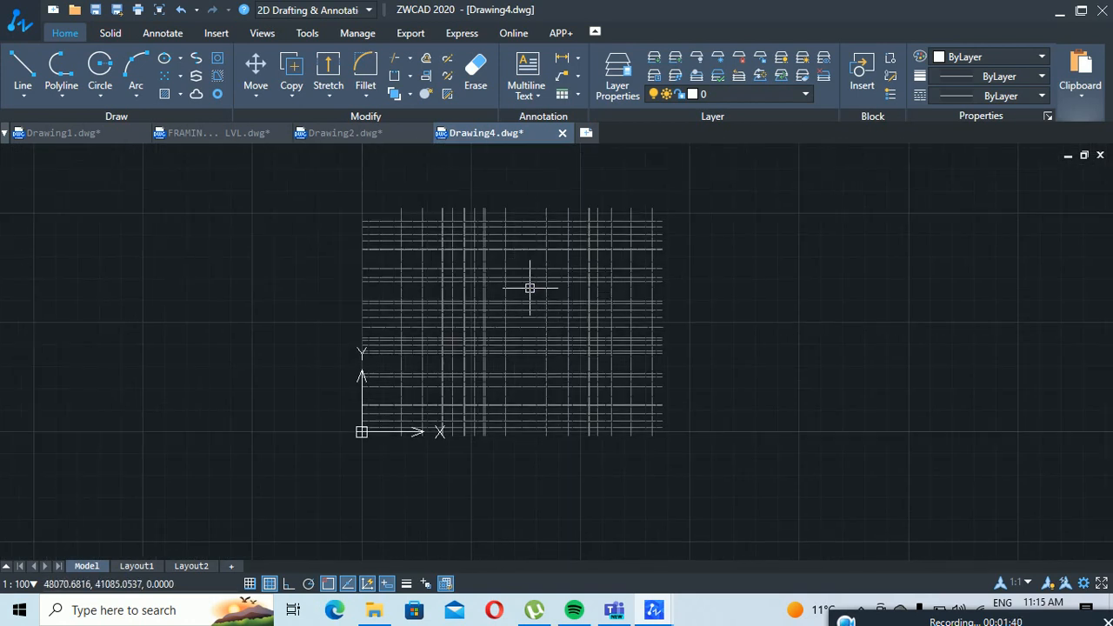
scroll(530, 288, down, 2)
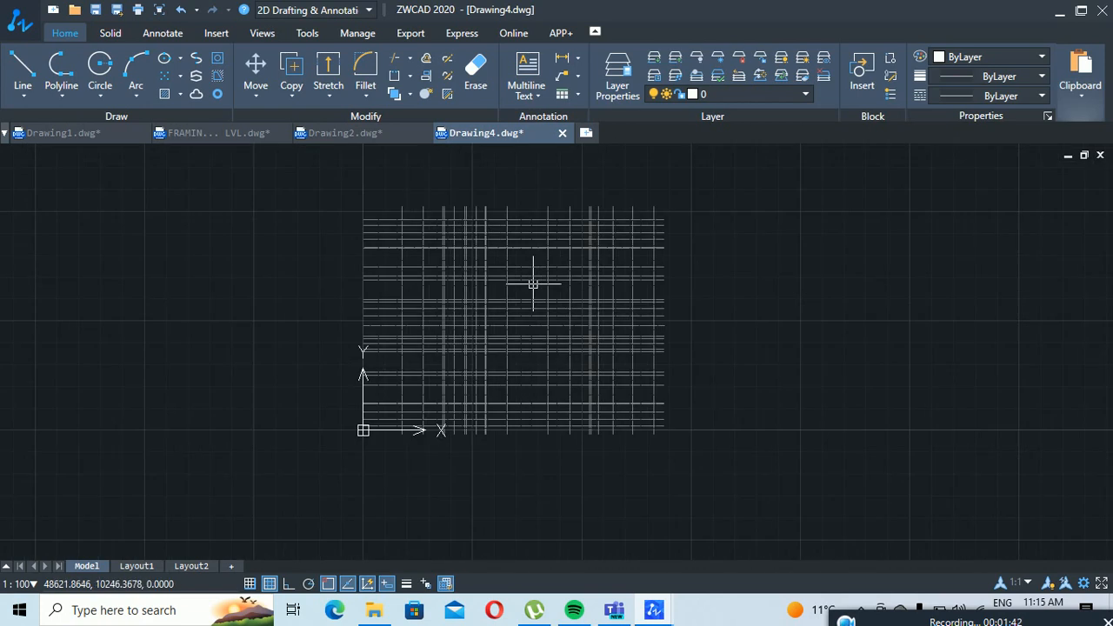
Explode all the pasted grid lines in the new drawing
click(748, 489)
click(731, 475)
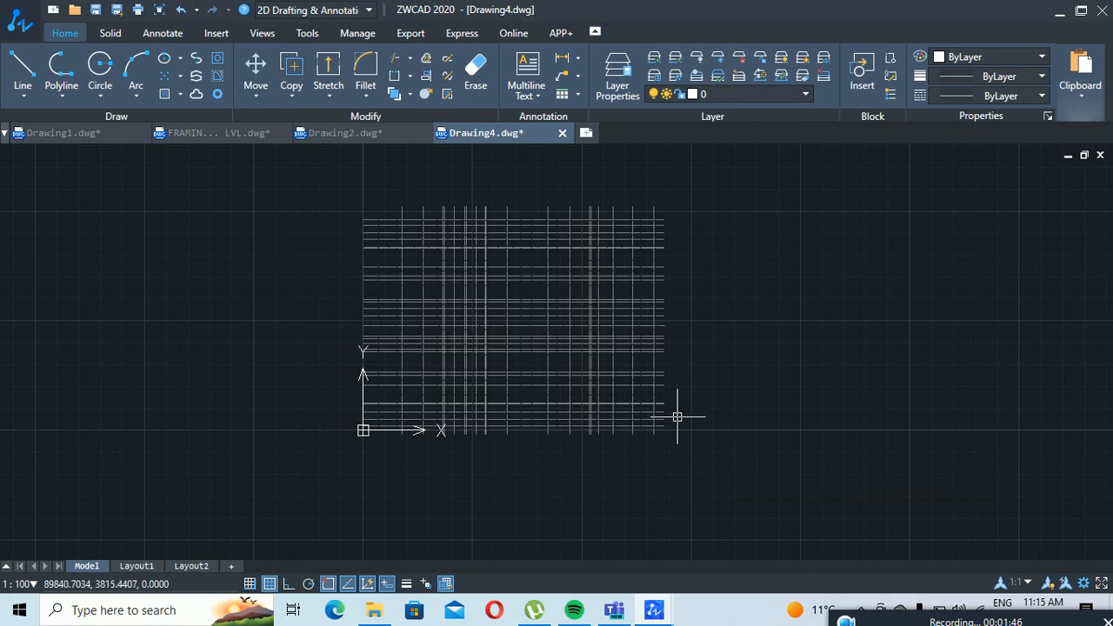
text(x)
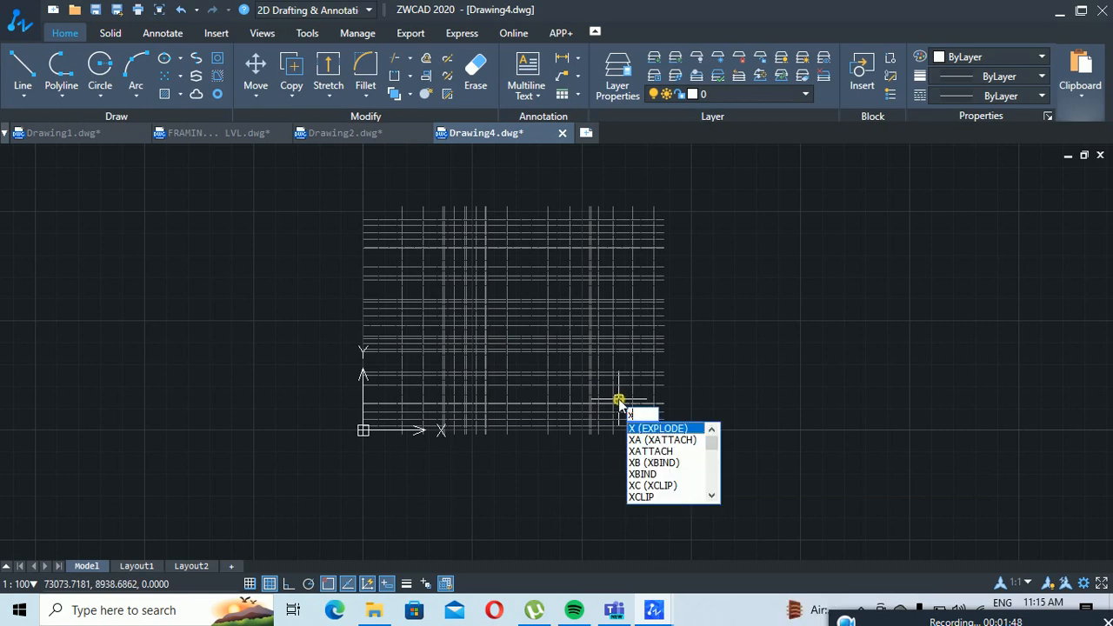
key(Return)
click(706, 491)
click(356, 218)
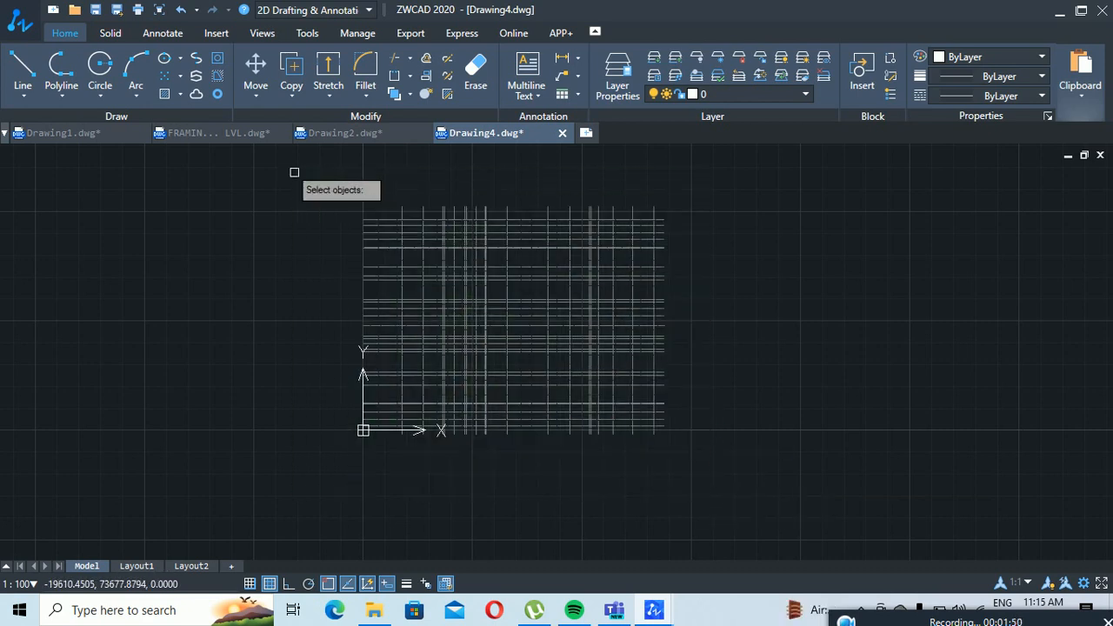
key(Return)
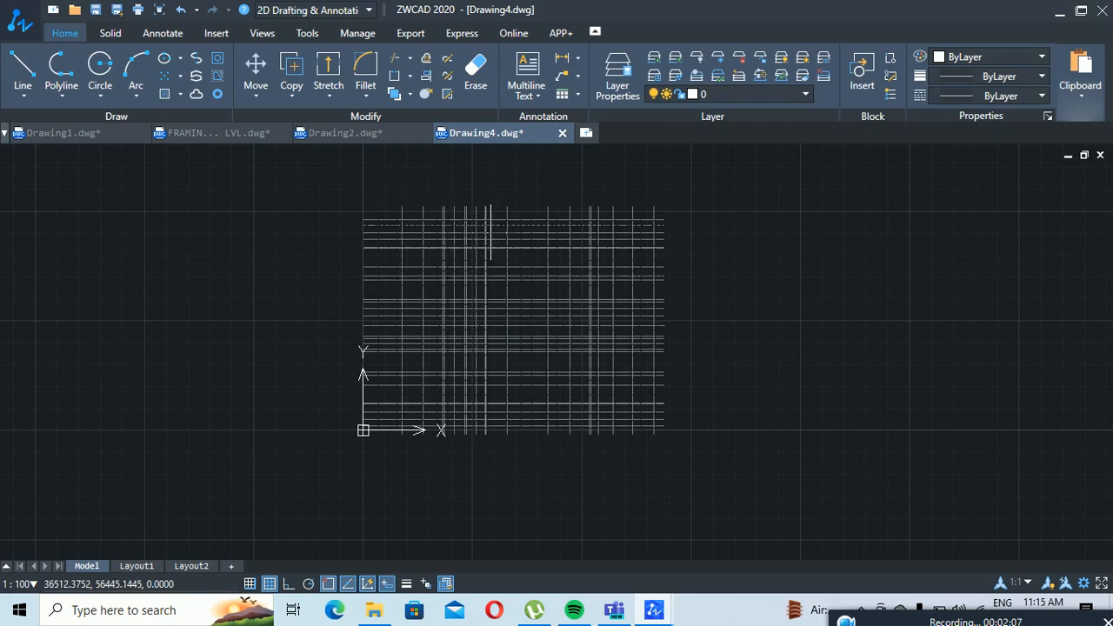
Select all the exploded grid lines and move them to layer 0
scroll(476, 212, up, 2)
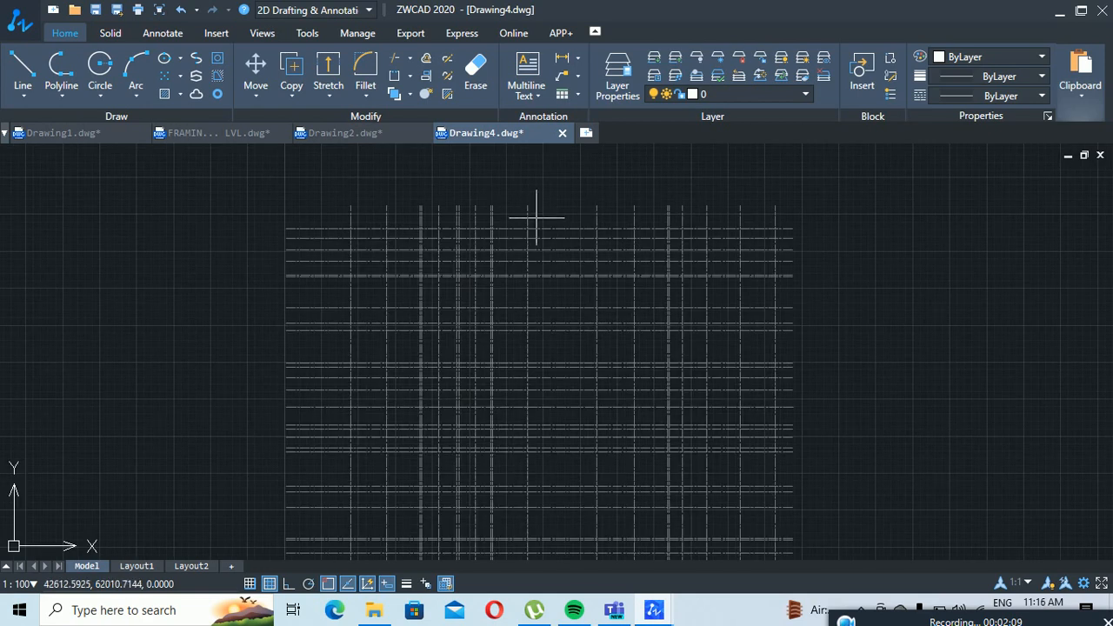
scroll(479, 213, down, 2)
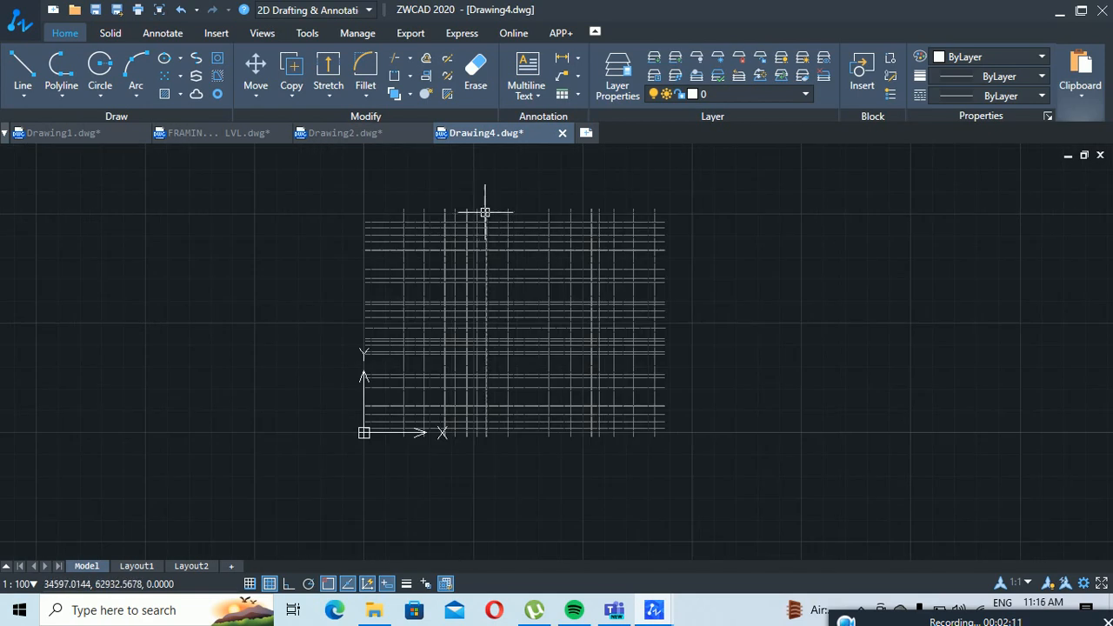
click(722, 502)
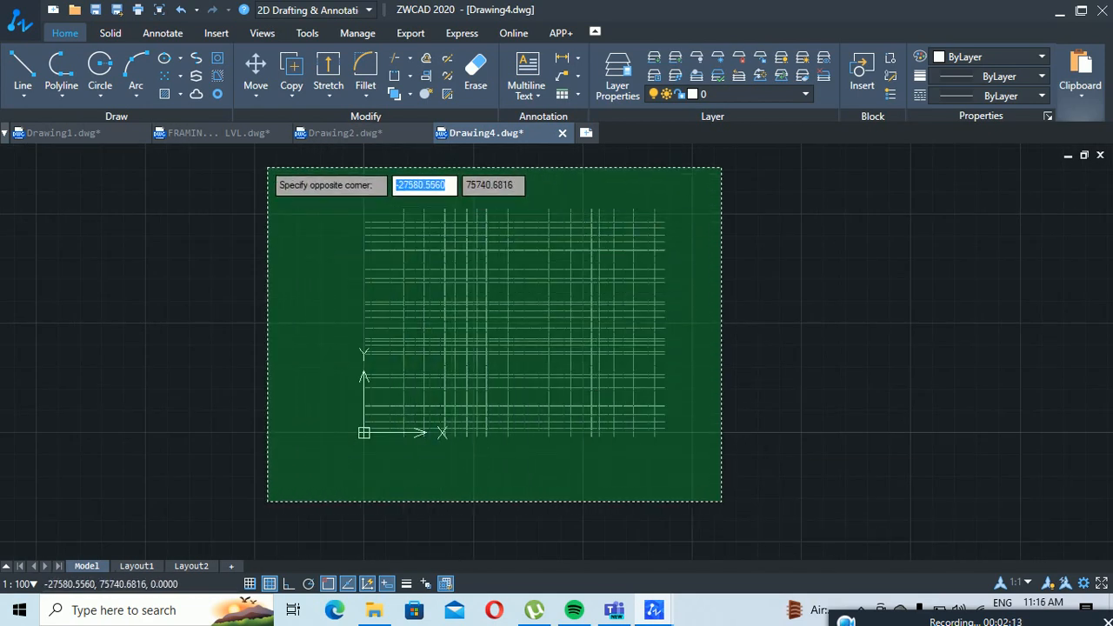
click(273, 170)
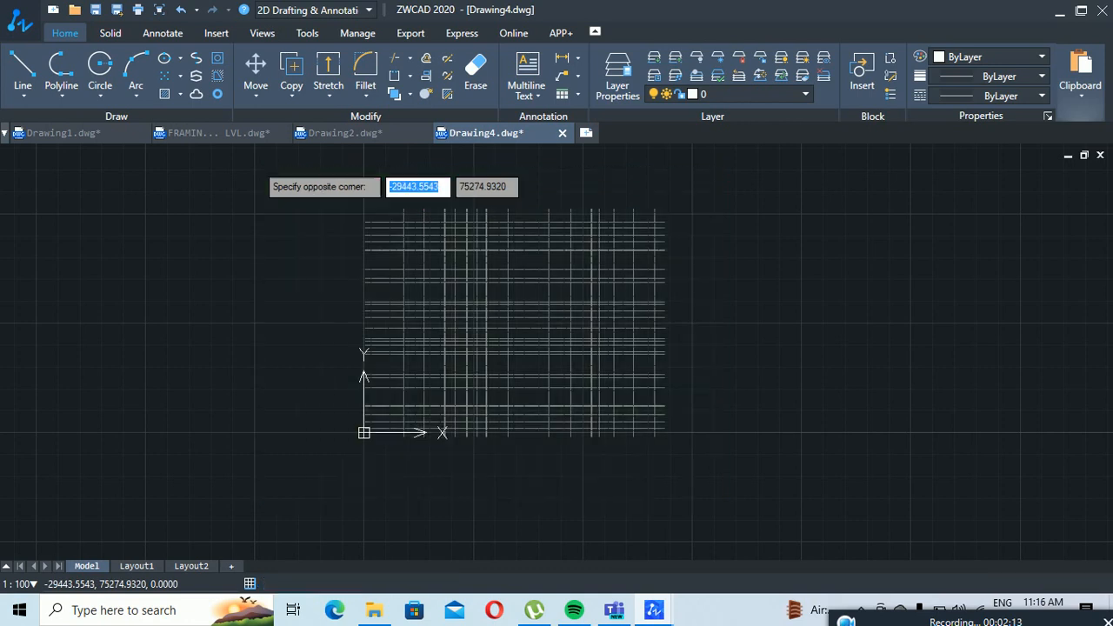
click(717, 95)
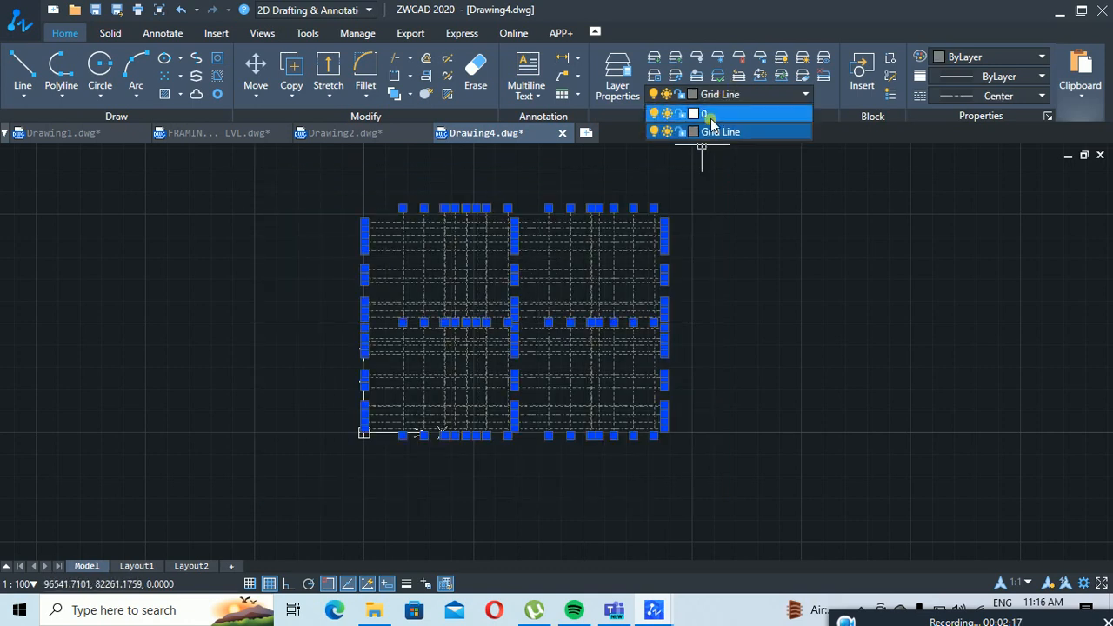
click(711, 114)
key(Escape)
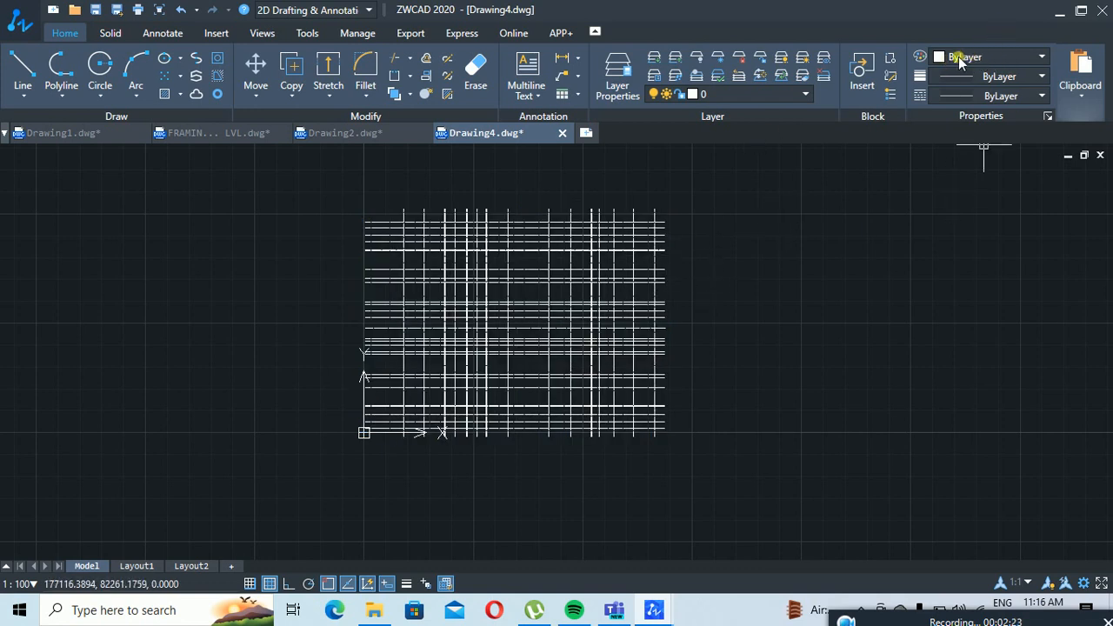
Save the grid drawing as Drawing4.dxf in the Downloads folder, using the AutoCAD 2010 DXF format
scroll(638, 248, up, 1)
scroll(616, 255, down, 1)
scroll(551, 281, up, 2)
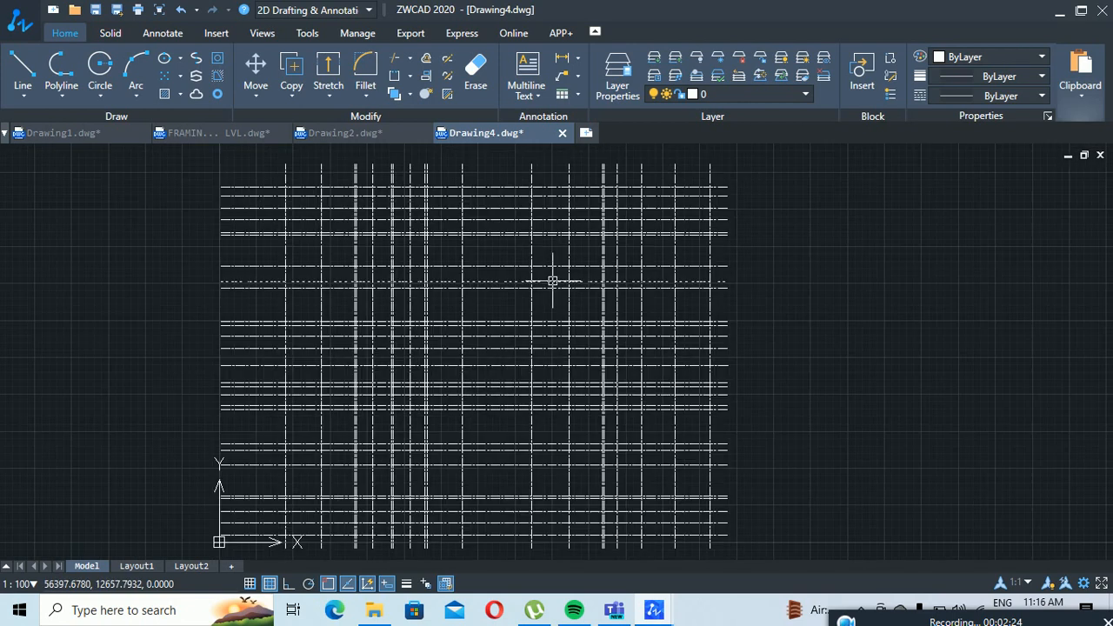
scroll(546, 291, down, 1)
scroll(522, 274, up, 1)
scroll(510, 265, down, 1)
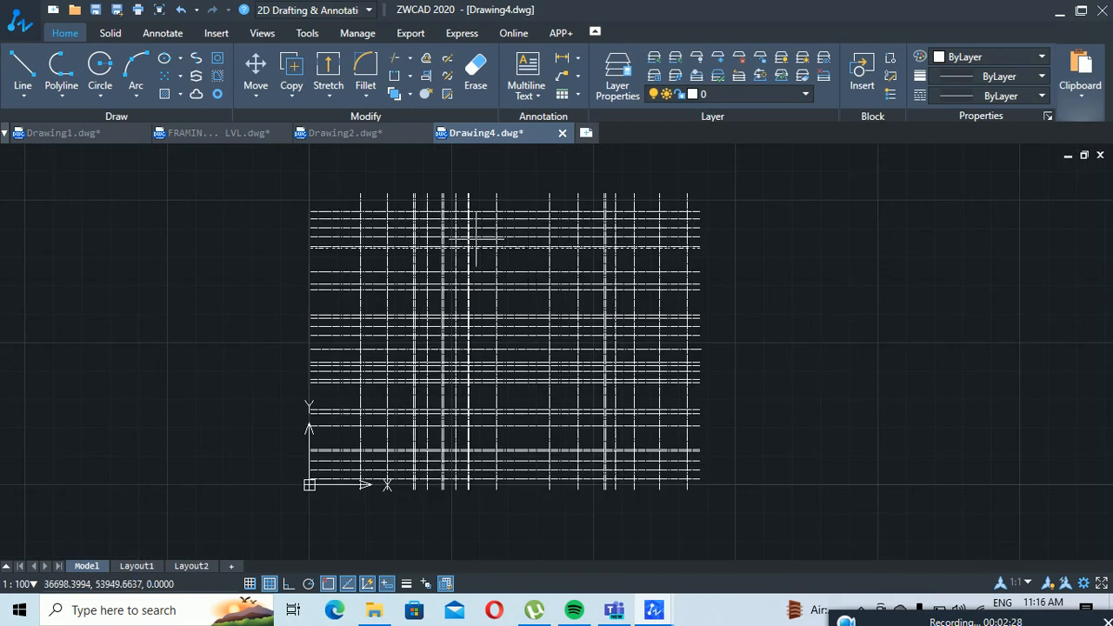
click(13, 32)
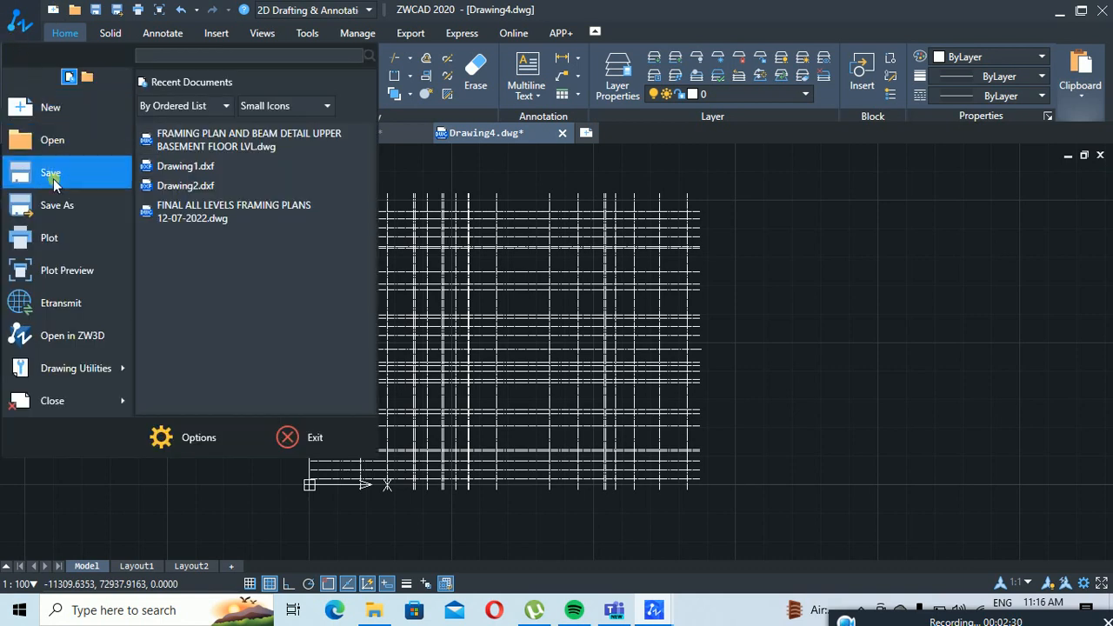
click(52, 205)
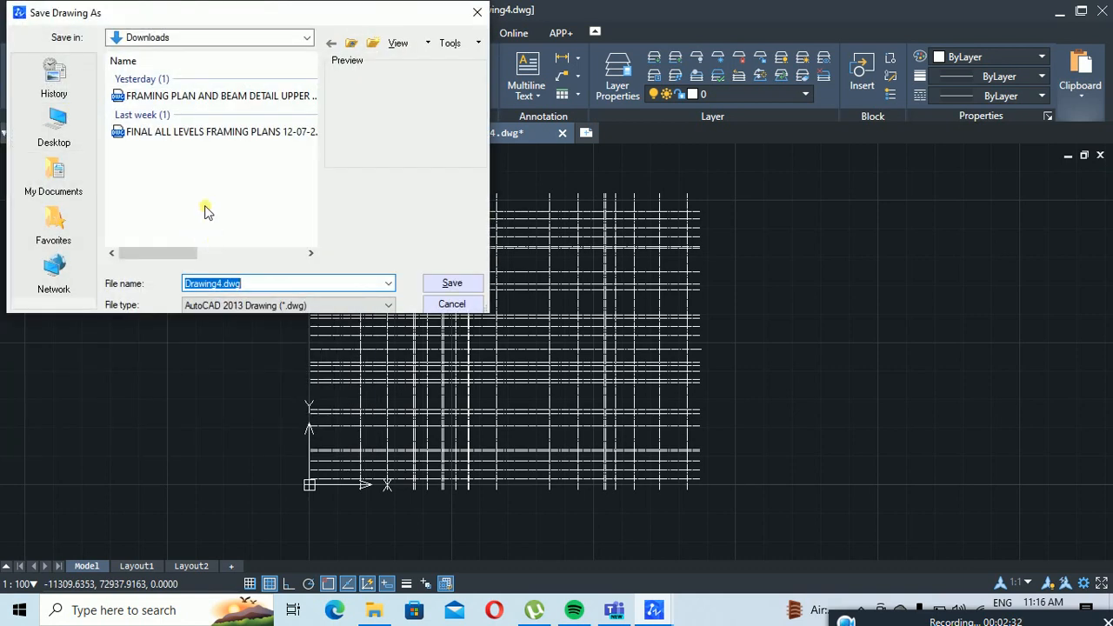
click(216, 306)
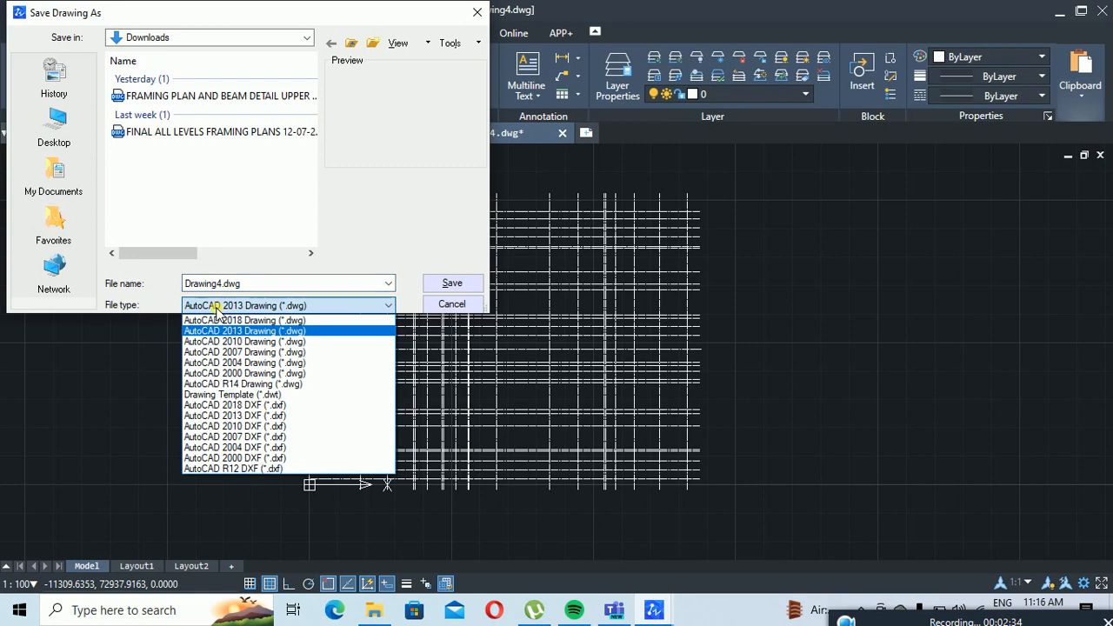
click(276, 426)
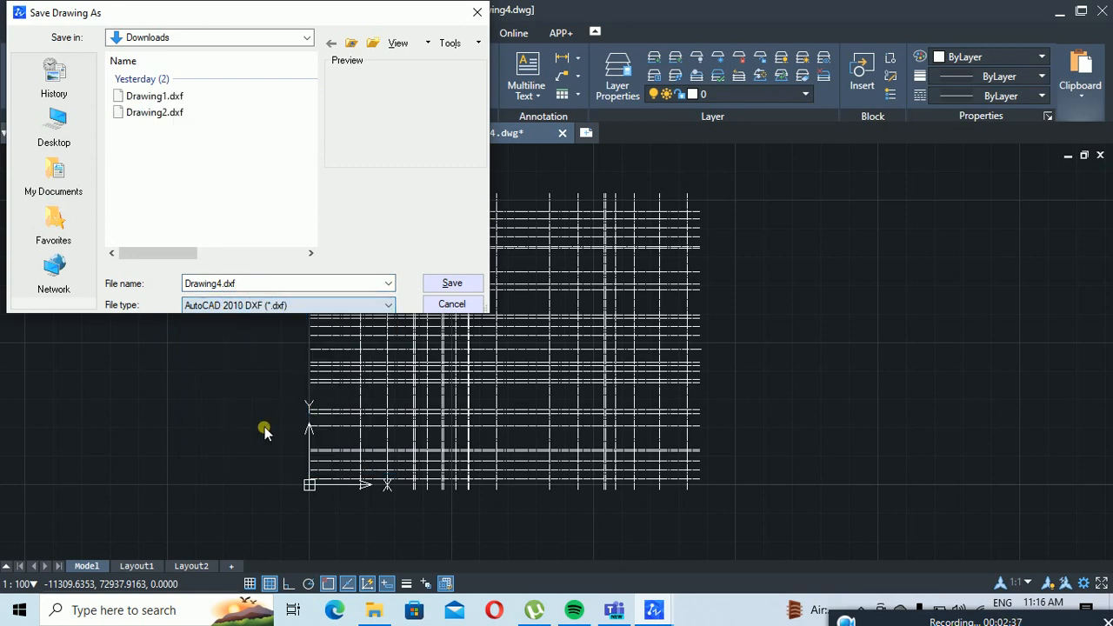
click(451, 284)
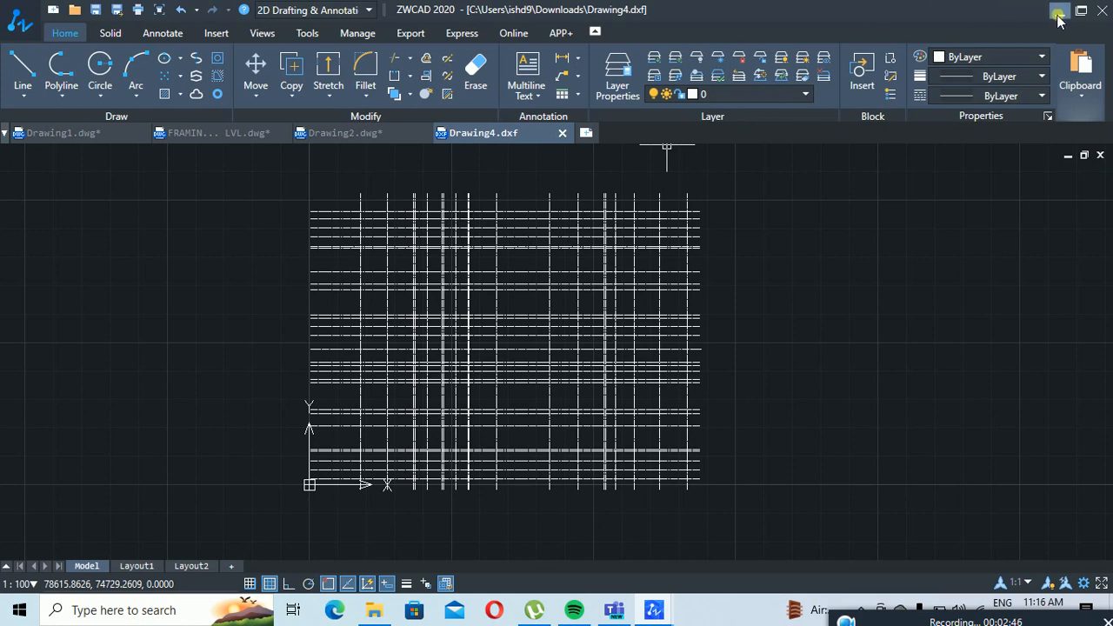
Close Drawing4.dxf without saving it in another format, and minimize the ZWCAD window
click(562, 135)
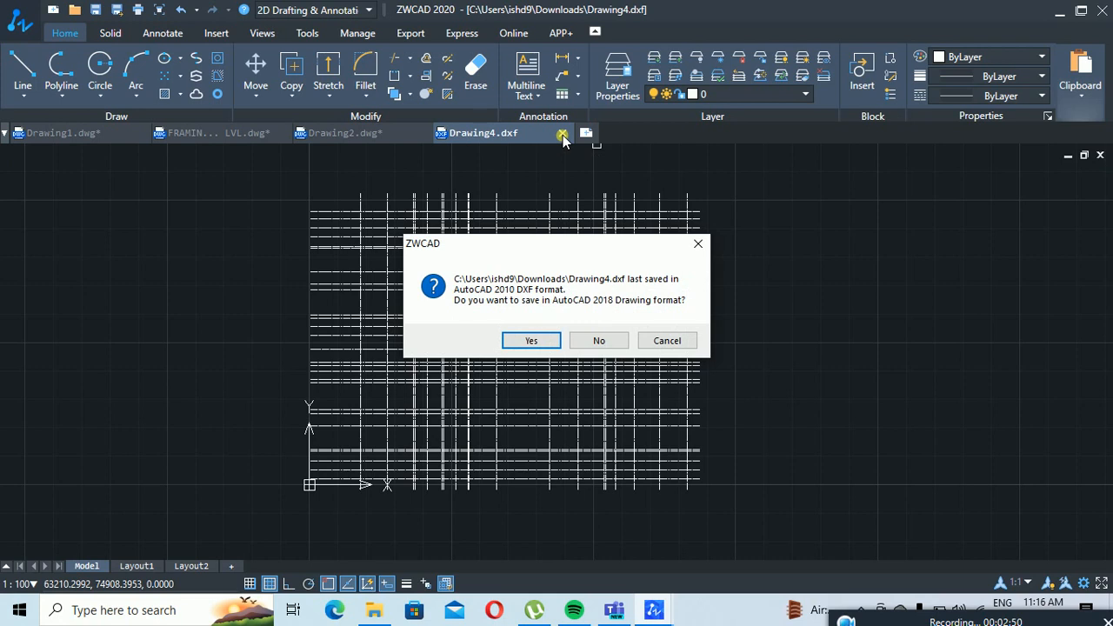
click(598, 341)
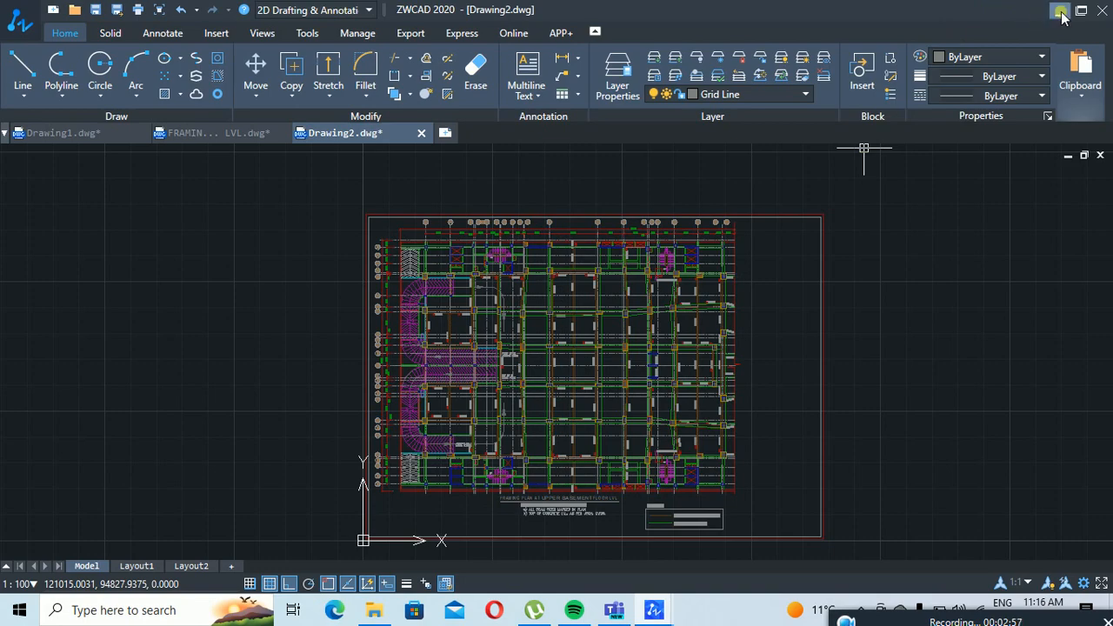
click(1060, 11)
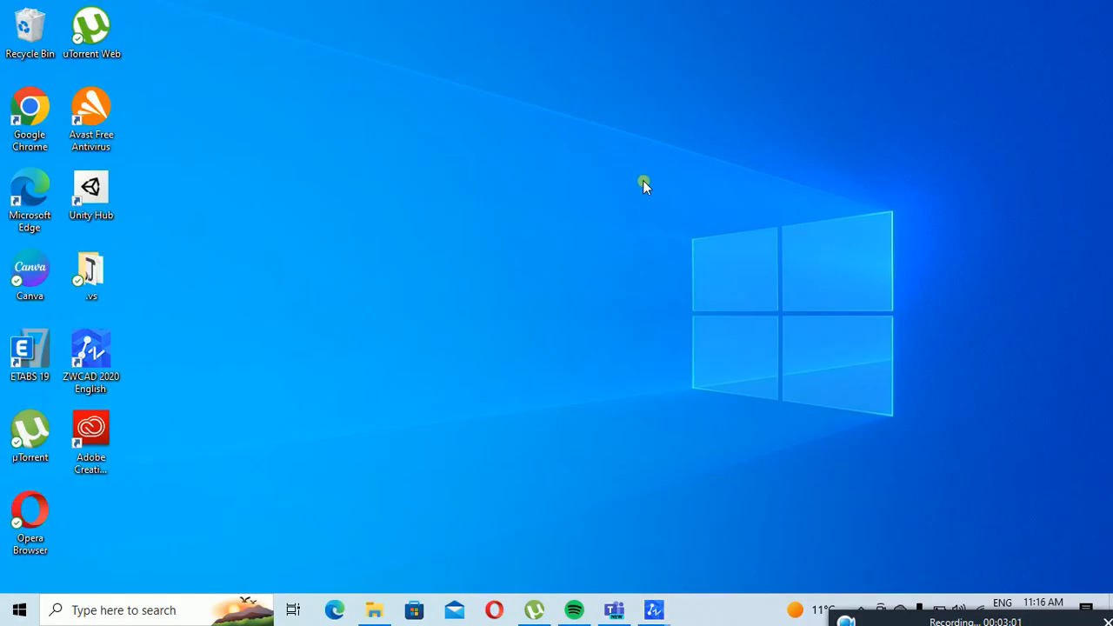
Launch ETABS 19 and open Drawing4.dxf from Downloads as a DXF import of architectural grids
double_click(44, 351)
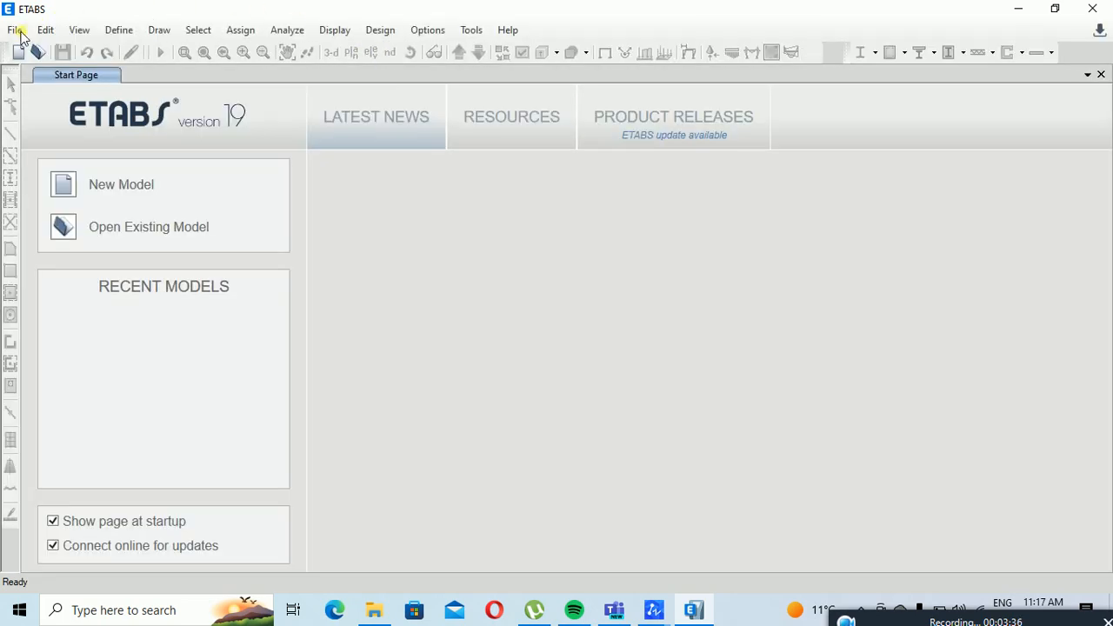
click(13, 31)
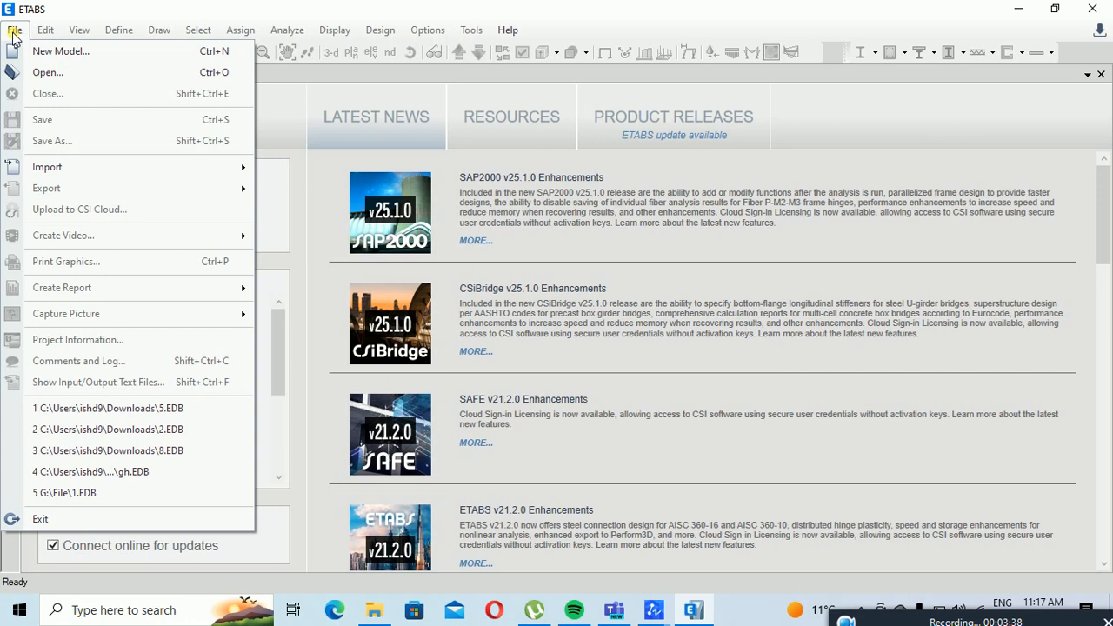
mouse_move(74, 174)
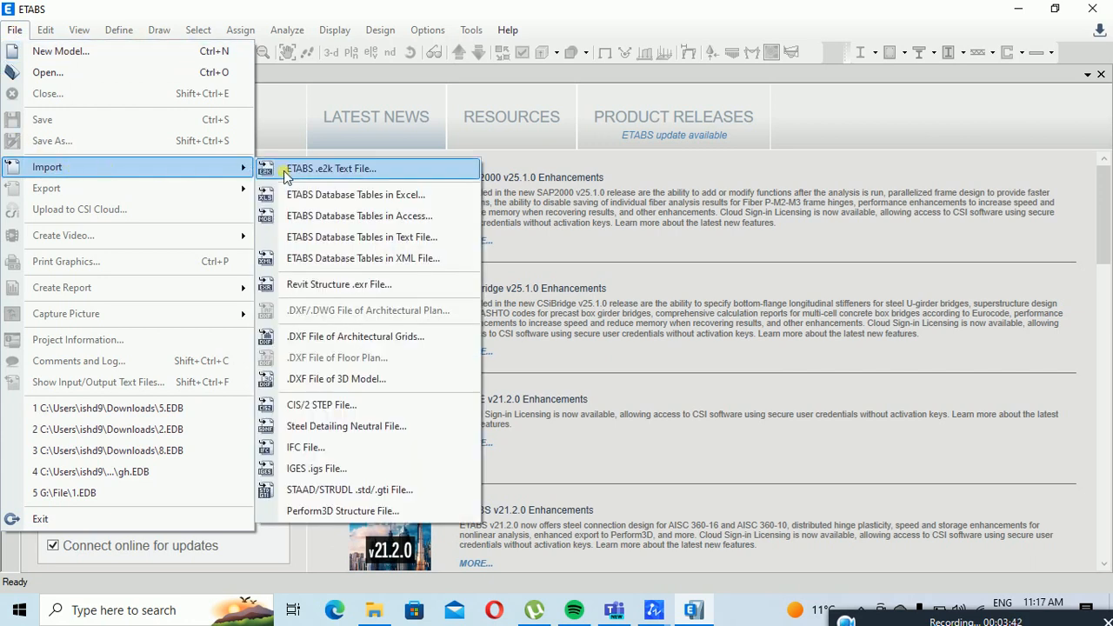
click(418, 340)
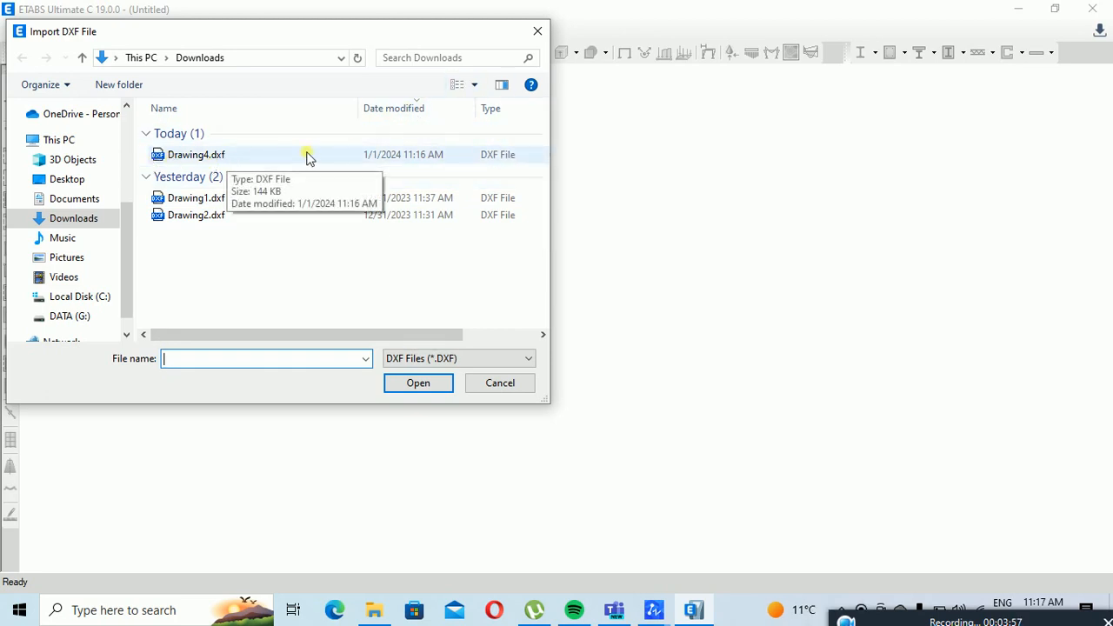
click(207, 164)
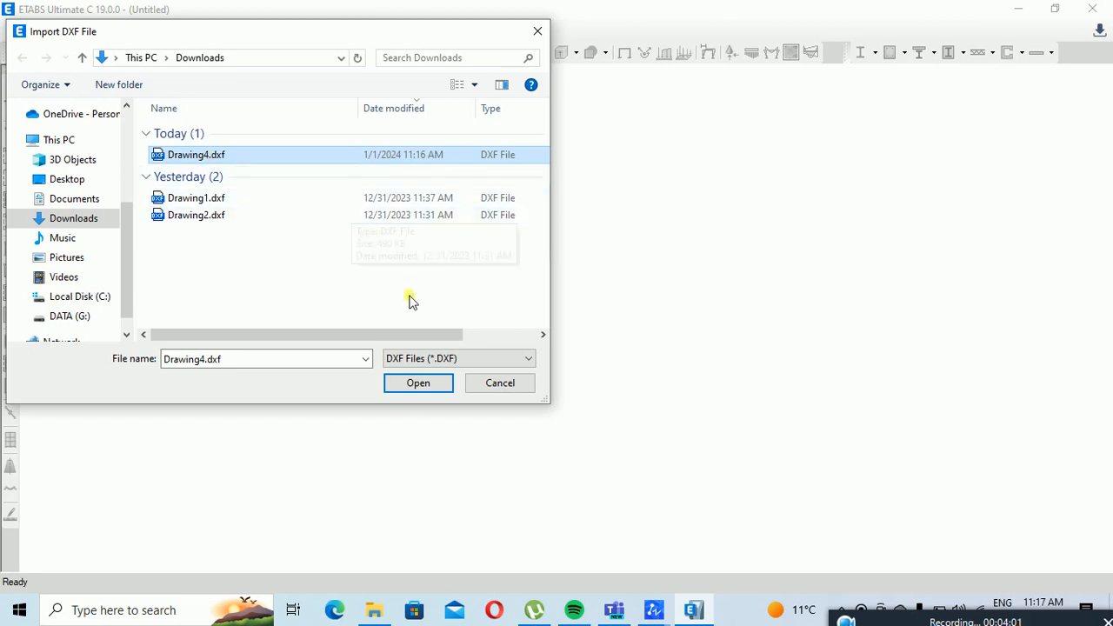
click(418, 388)
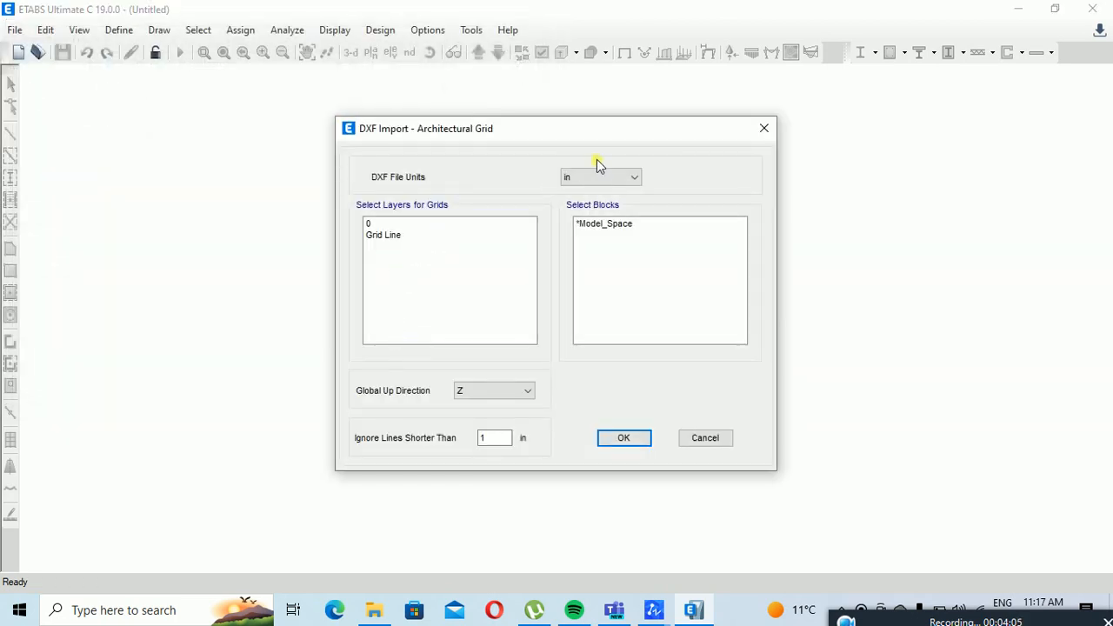
Switch to Drawing2.dwg in ZWCAD and examine the dimensions between the numbered grid lines to determine the drawing units
click(654, 610)
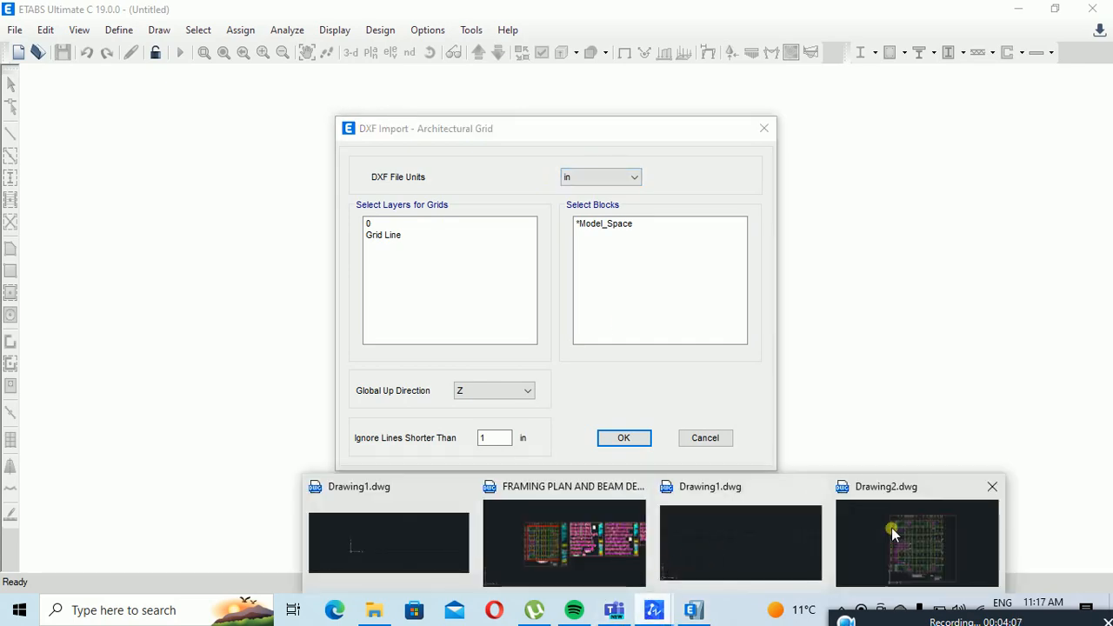
click(923, 541)
scroll(472, 221, up, 5)
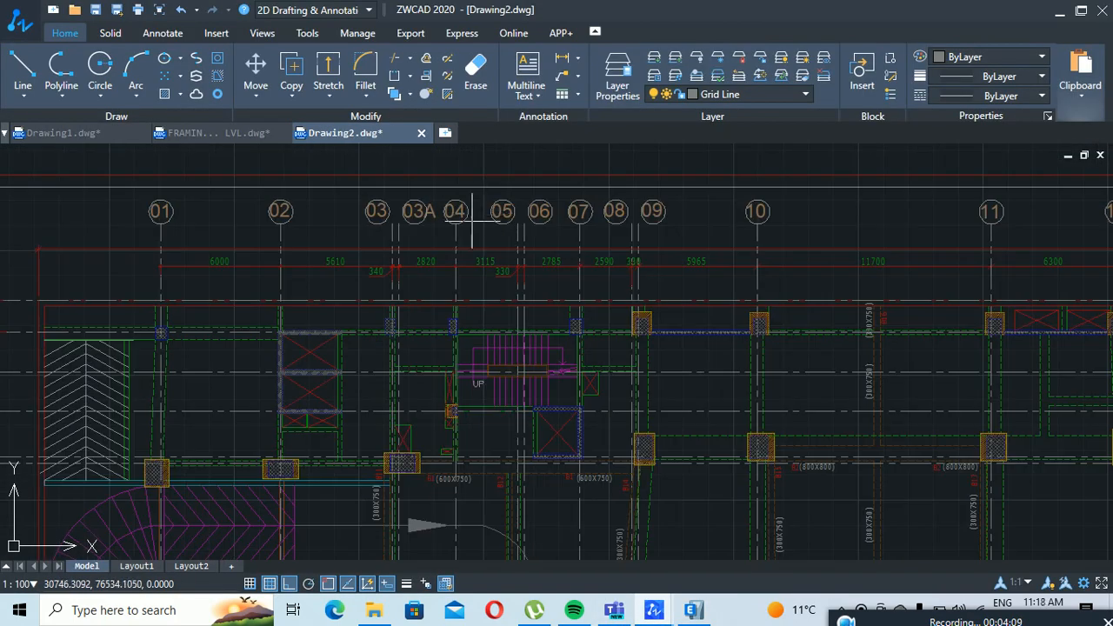
scroll(397, 256, up, 5)
scroll(391, 300, down, 7)
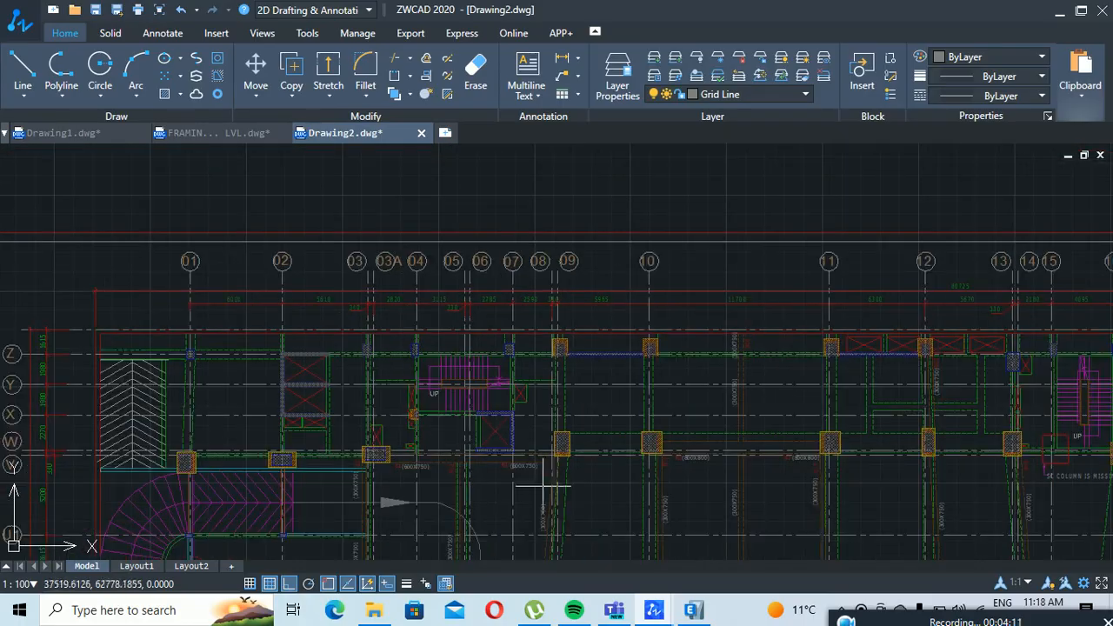
Switch back to ETABS and set the DXF file units to mm, choosing layer 0 for the grids
click(693, 609)
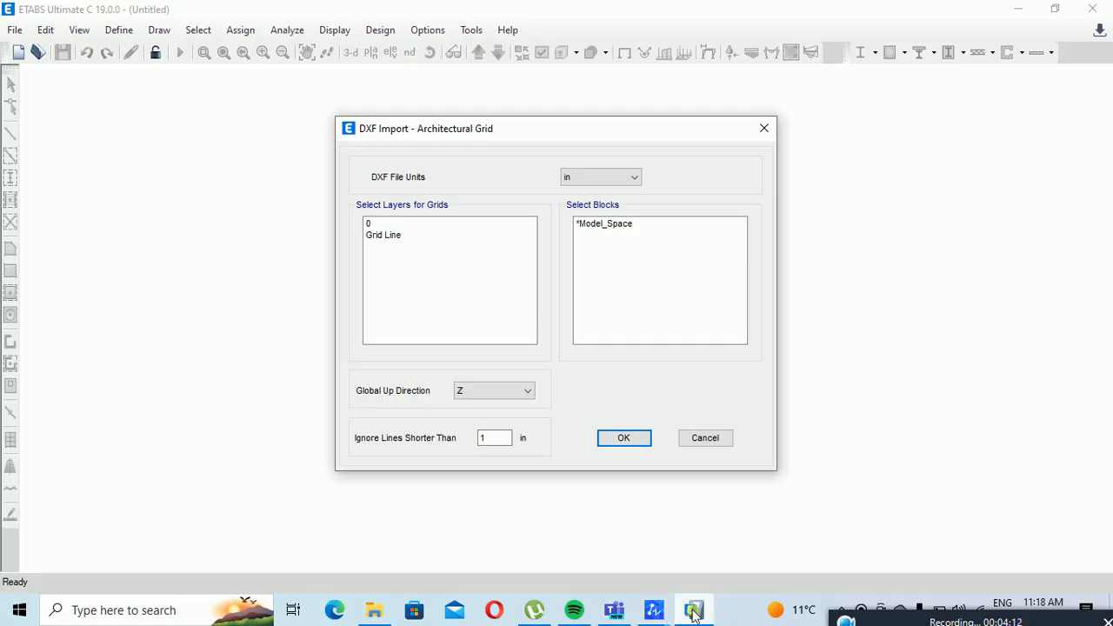
click(579, 177)
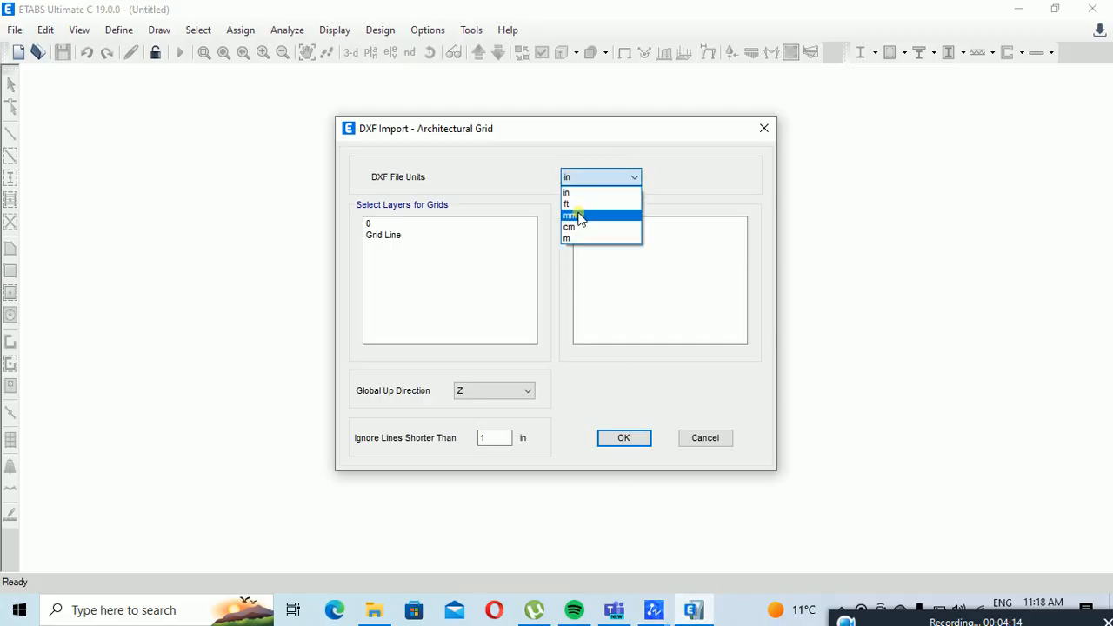
click(578, 215)
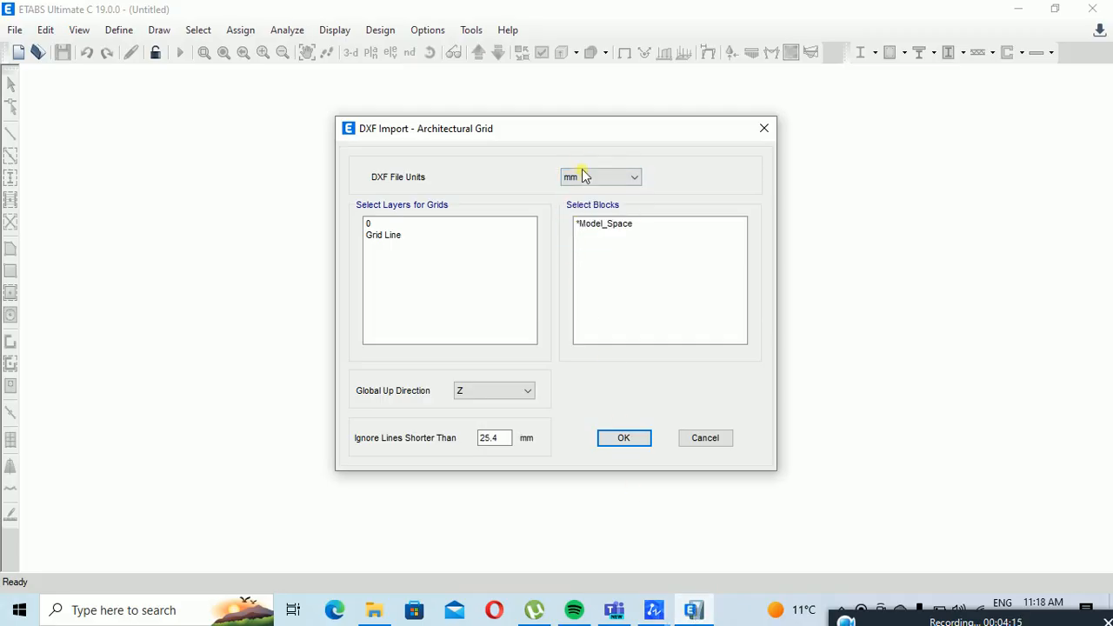
click(371, 224)
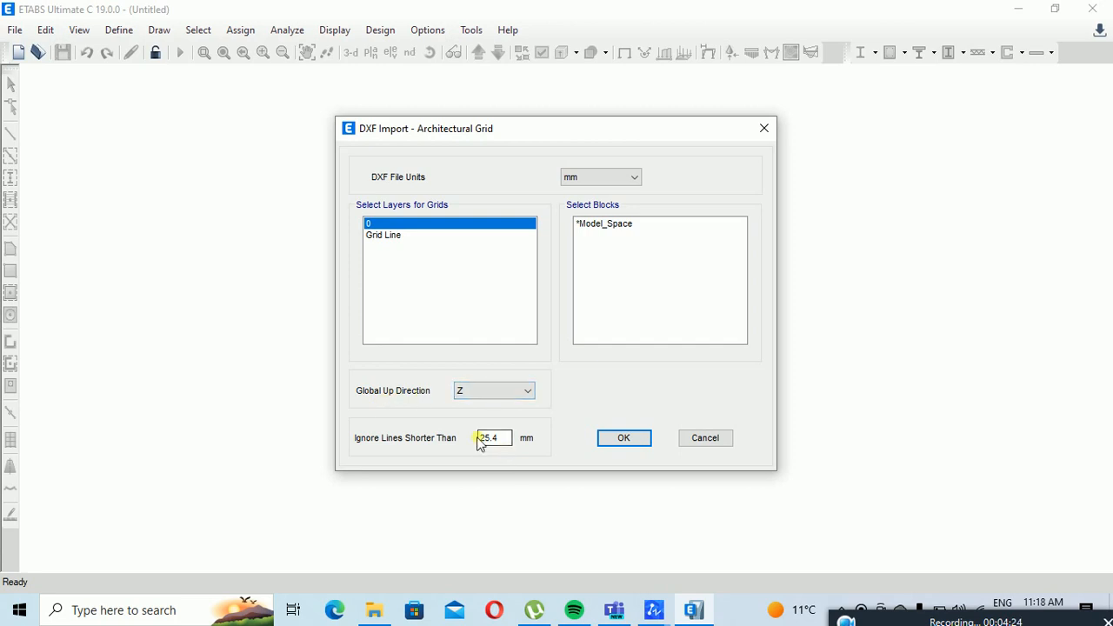
Run the grid import and save the model as Etabs Grid Line in the Downloads folder
click(615, 439)
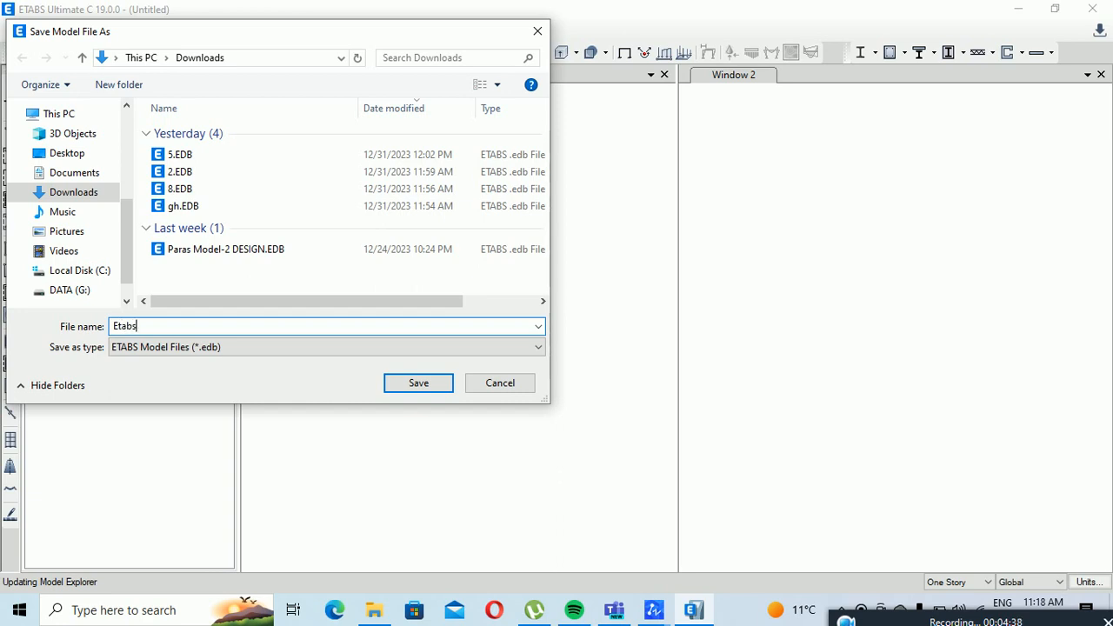
text(Grid Line)
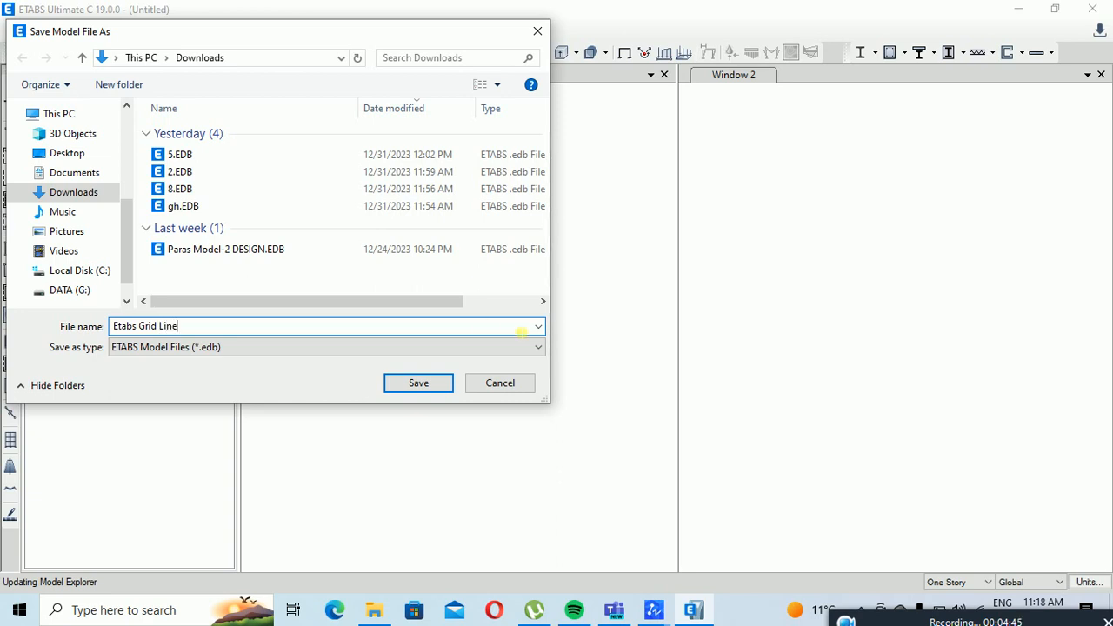
click(435, 385)
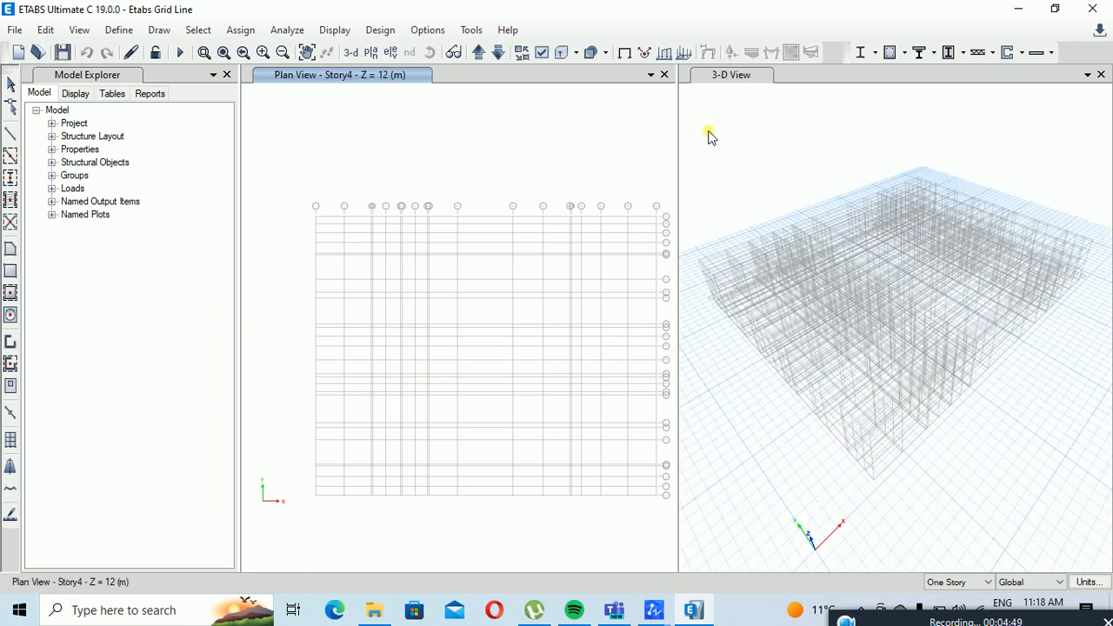
Close the 3-D view to leave only the plan view, and save the model
click(1101, 77)
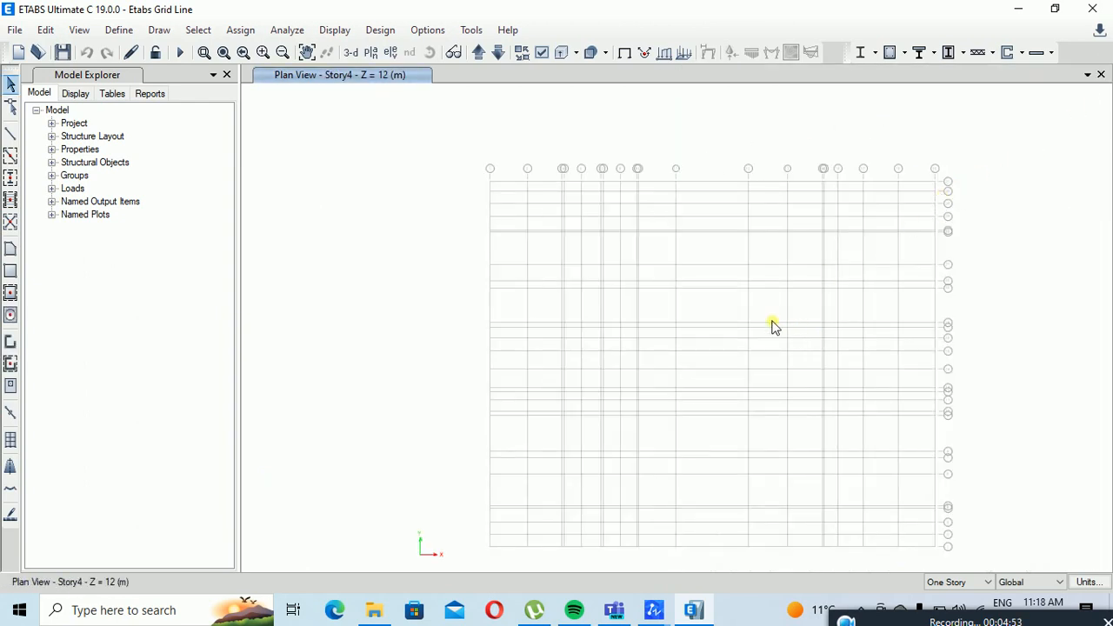
key(ctrl+s)
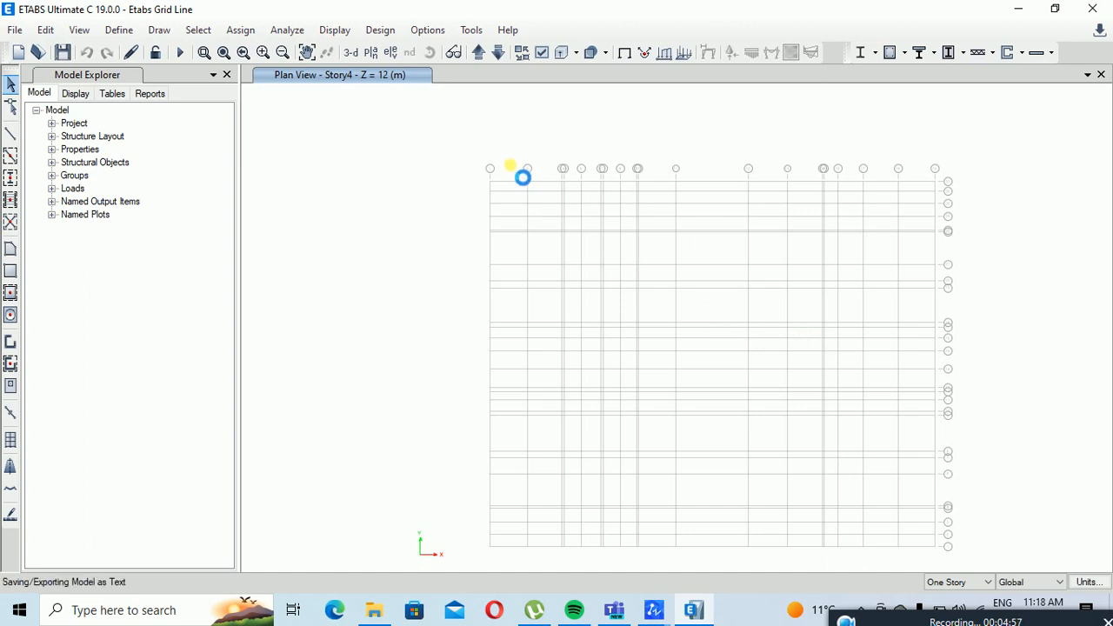
scroll(479, 179, up, 3)
scroll(477, 180, down, 3)
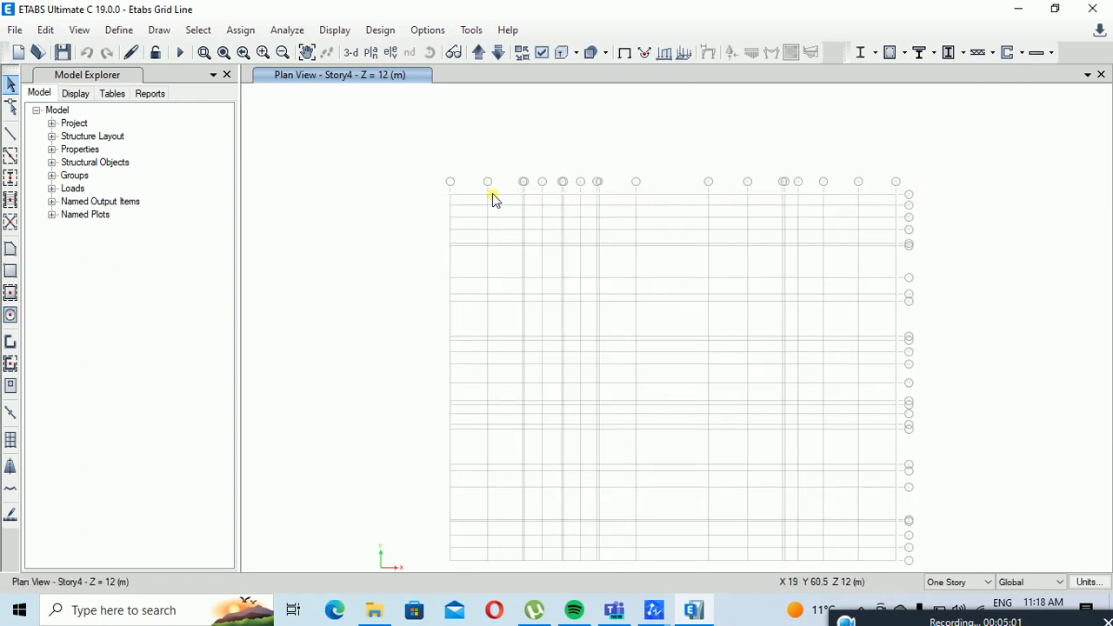
Open grid system G1 for modification and display its rectangular grid data as spacing
scroll(489, 198, up, 2)
scroll(487, 198, down, 1)
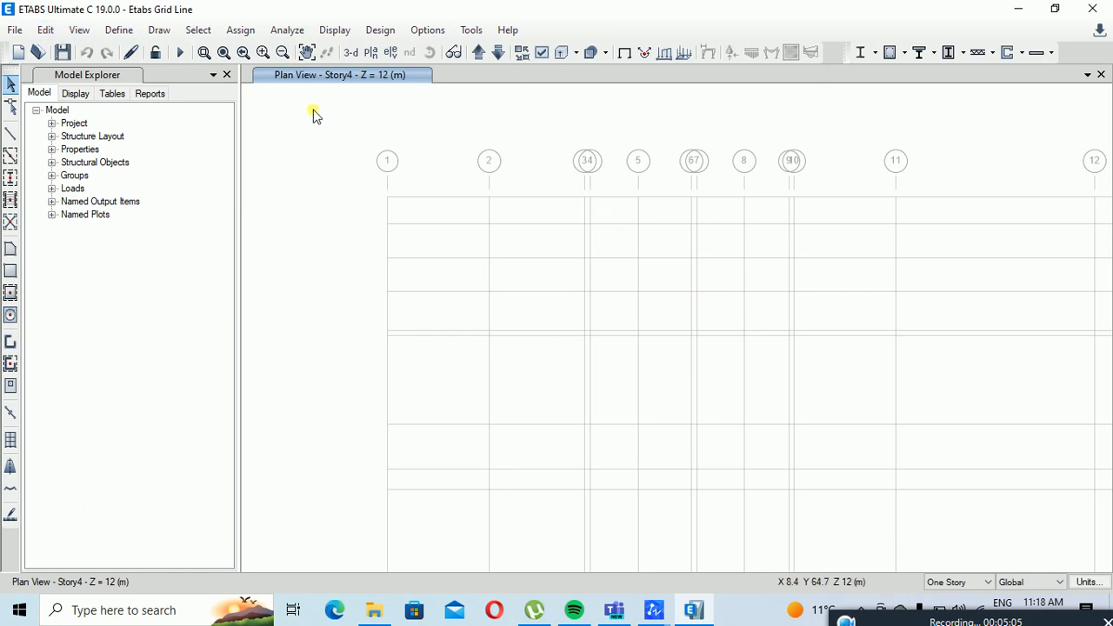
scroll(442, 200, down, 3)
middle_drag(553, 320, 546, 268)
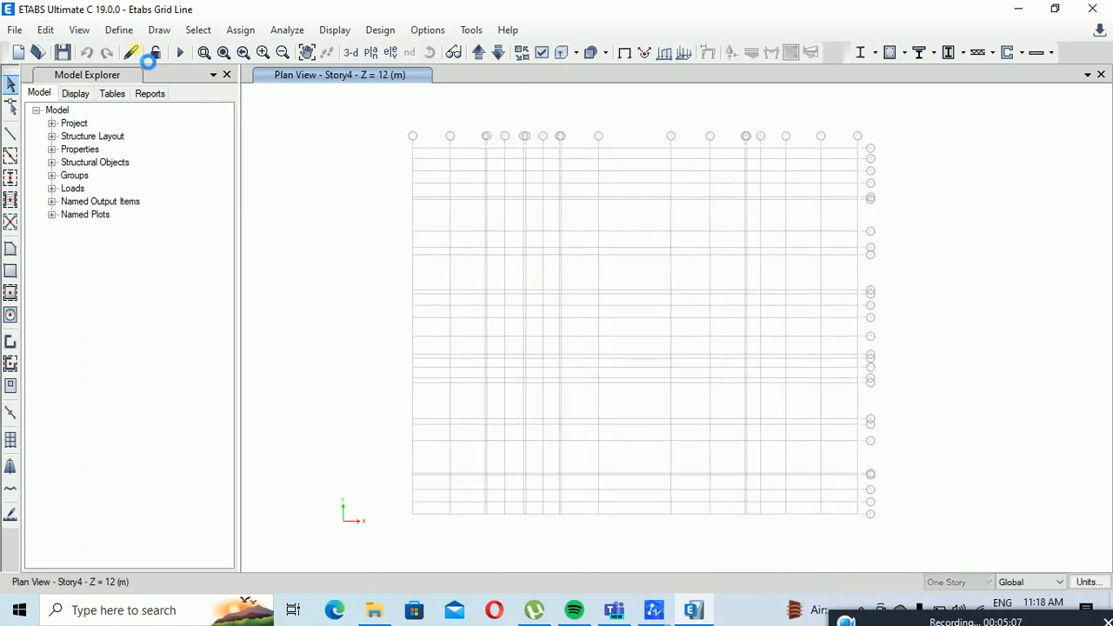
click(47, 30)
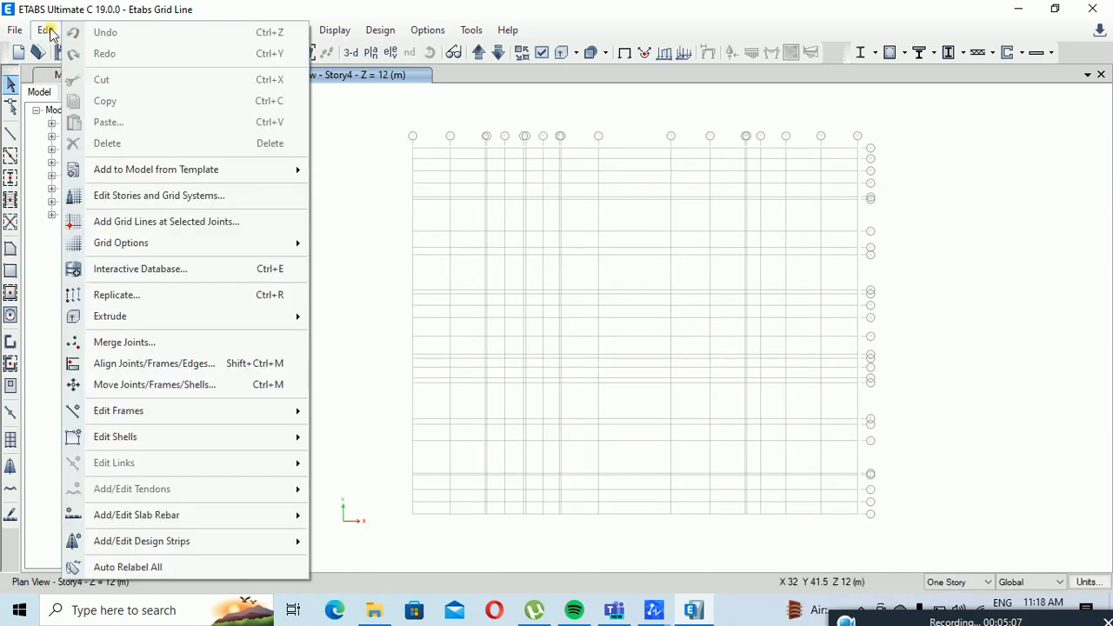
click(152, 195)
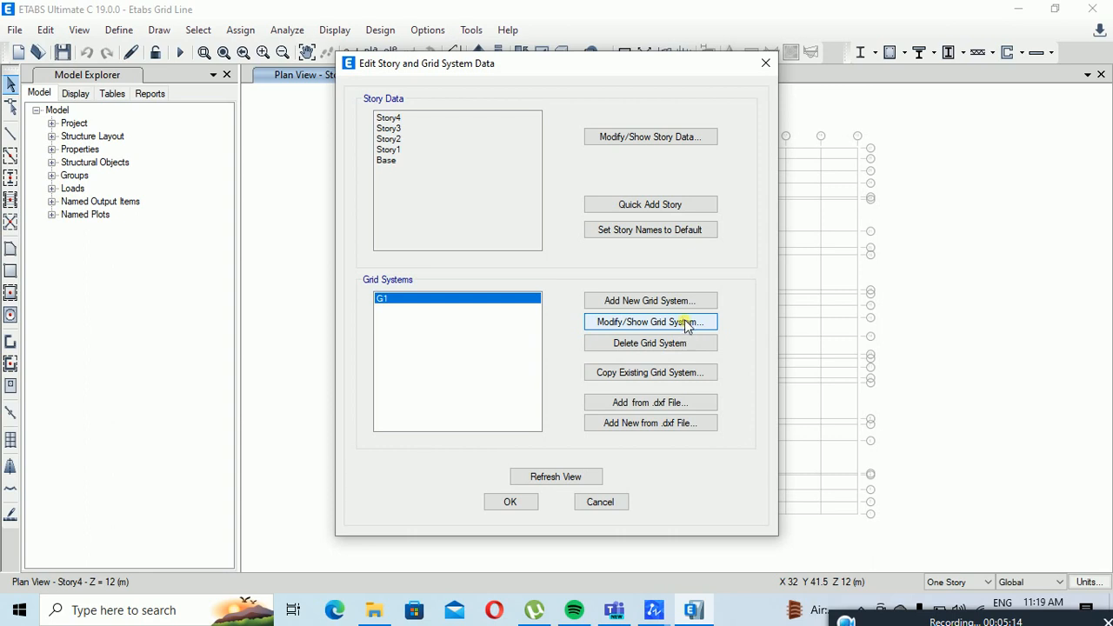
click(629, 323)
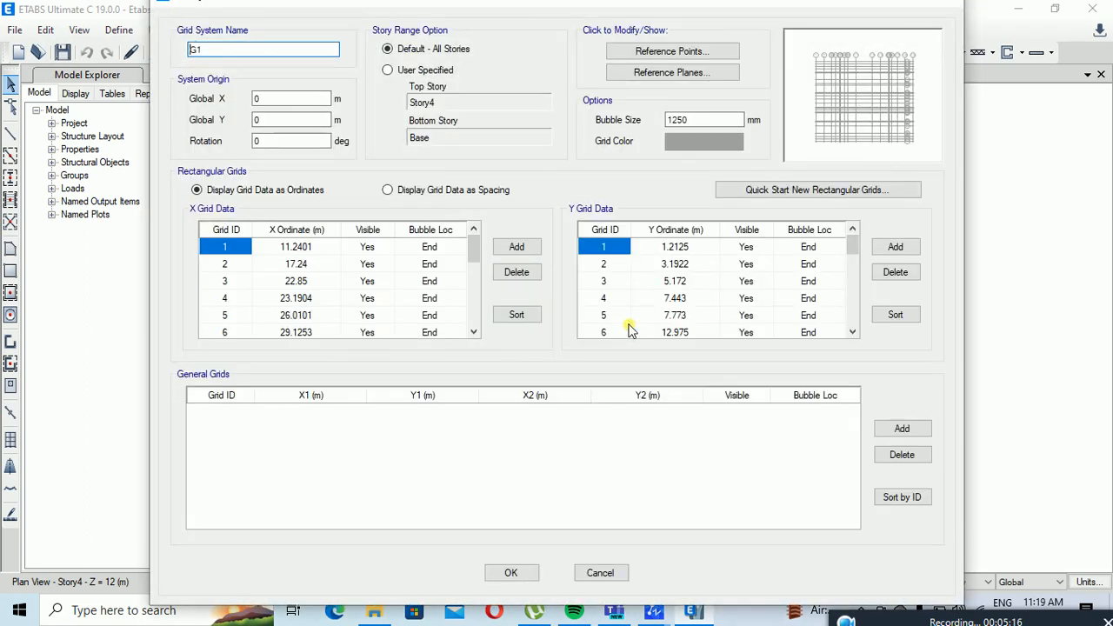
click(388, 190)
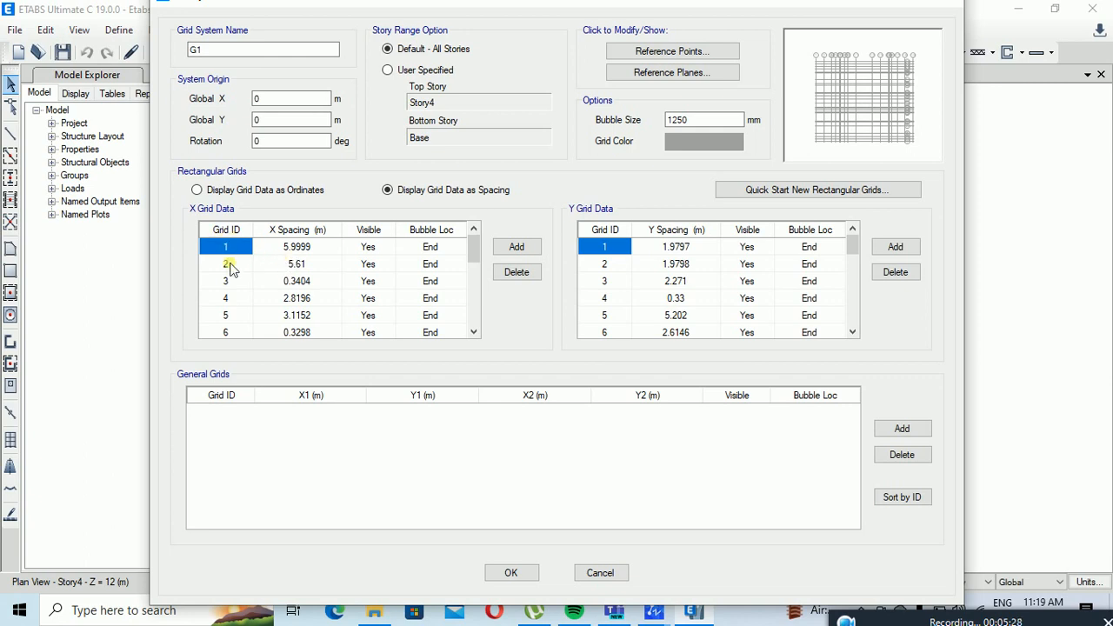
Switch to Drawing2.dwg in ZWCAD and examine the numbered and lettered grid labels and the dimensions between them
mouse_move(653, 608)
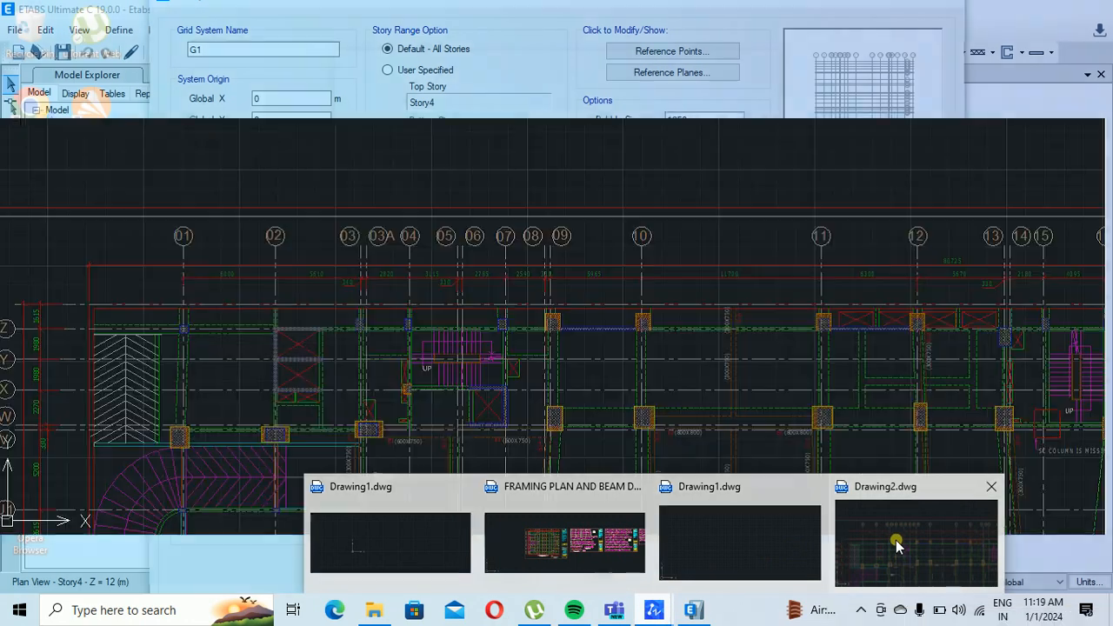
click(896, 539)
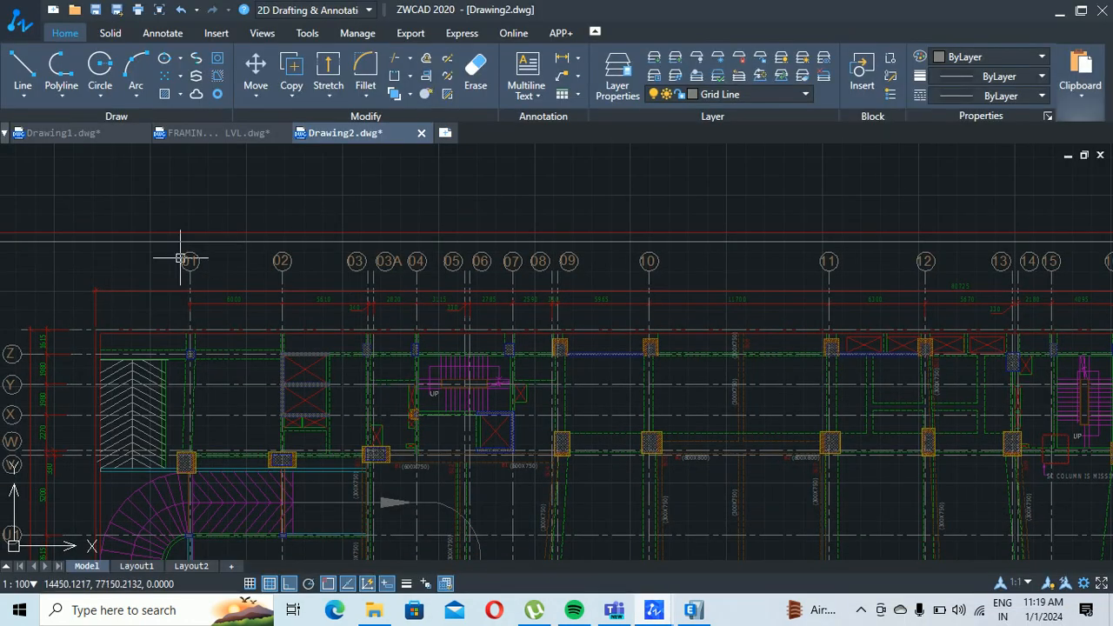
scroll(185, 255, up, 2)
scroll(244, 241, down, 1)
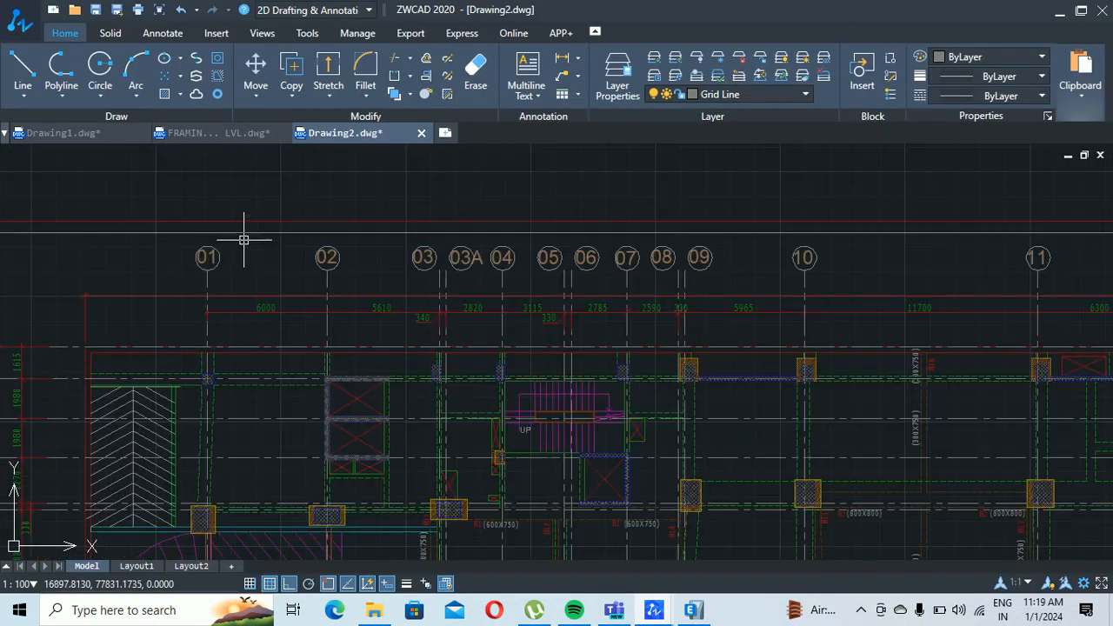
scroll(448, 246, down, 4)
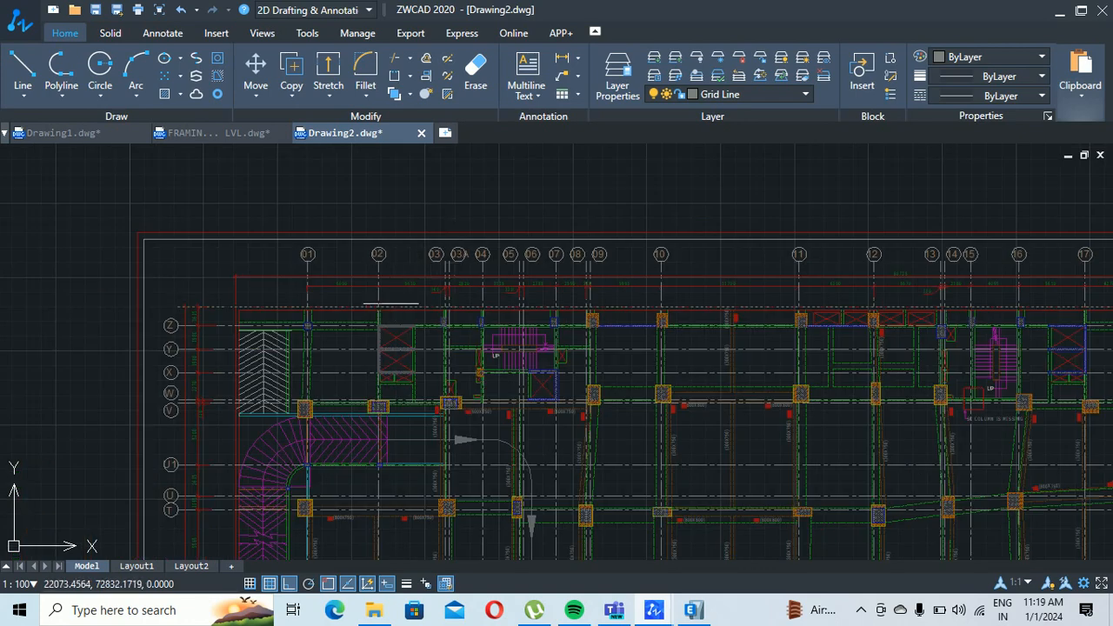
scroll(362, 261, up, 3)
middle_drag(341, 352, 363, 206)
middle_drag(339, 375, 331, 227)
middle_drag(276, 420, 315, 239)
scroll(294, 393, up, 3)
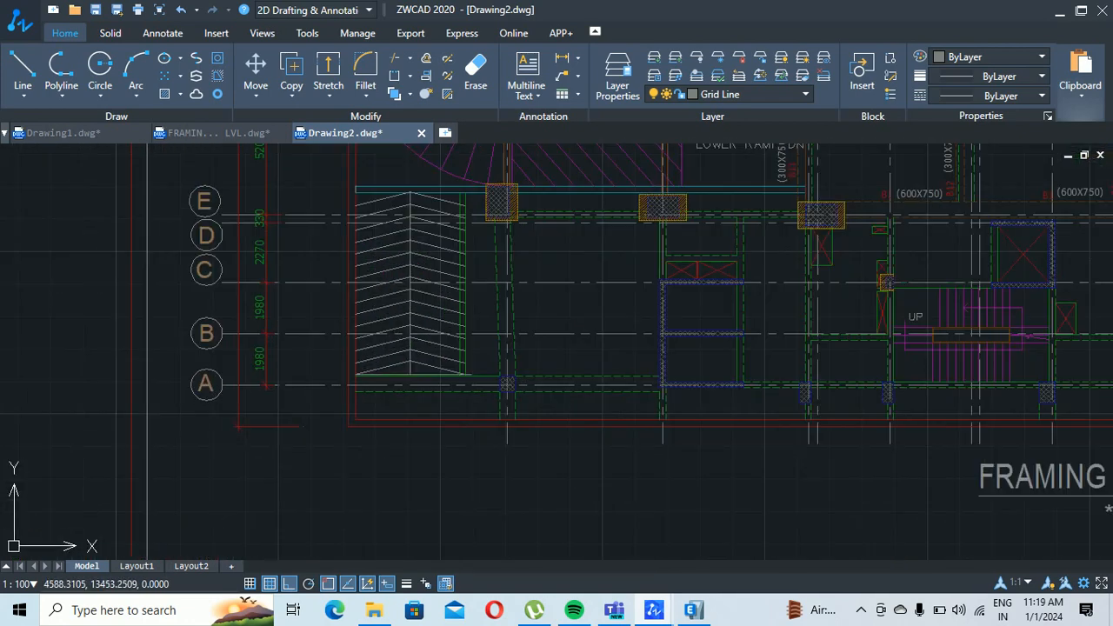
right_click(232, 305)
click(163, 311)
key(Escape)
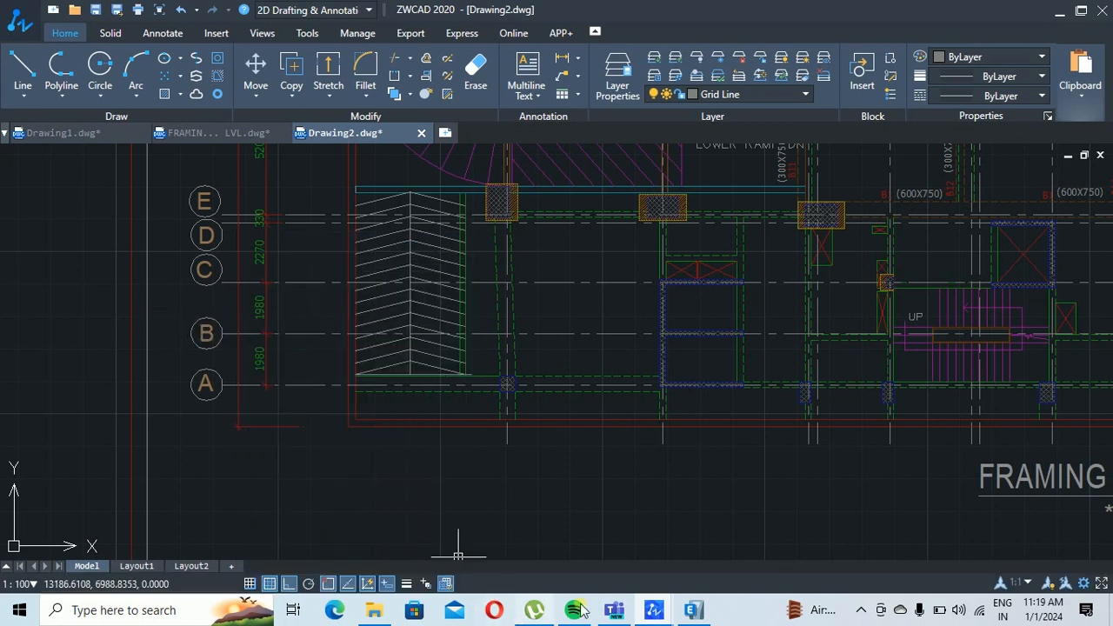
Switch back to ETABS and rename the first two Y grid lines as A and B
click(690, 611)
click(604, 243)
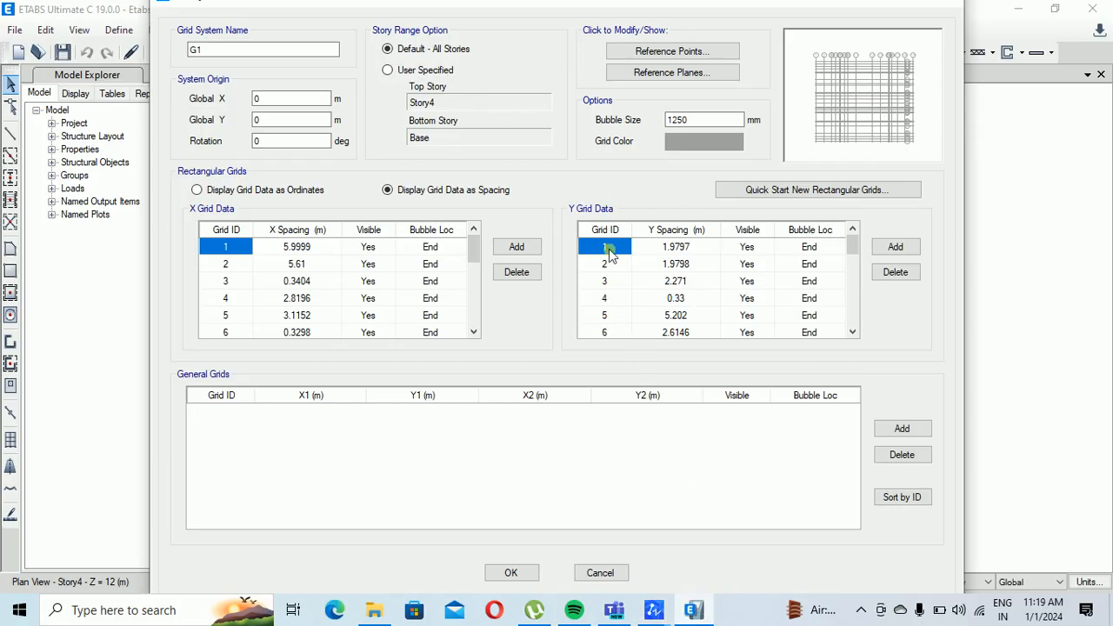
click(608, 249)
drag(615, 255, 576, 249)
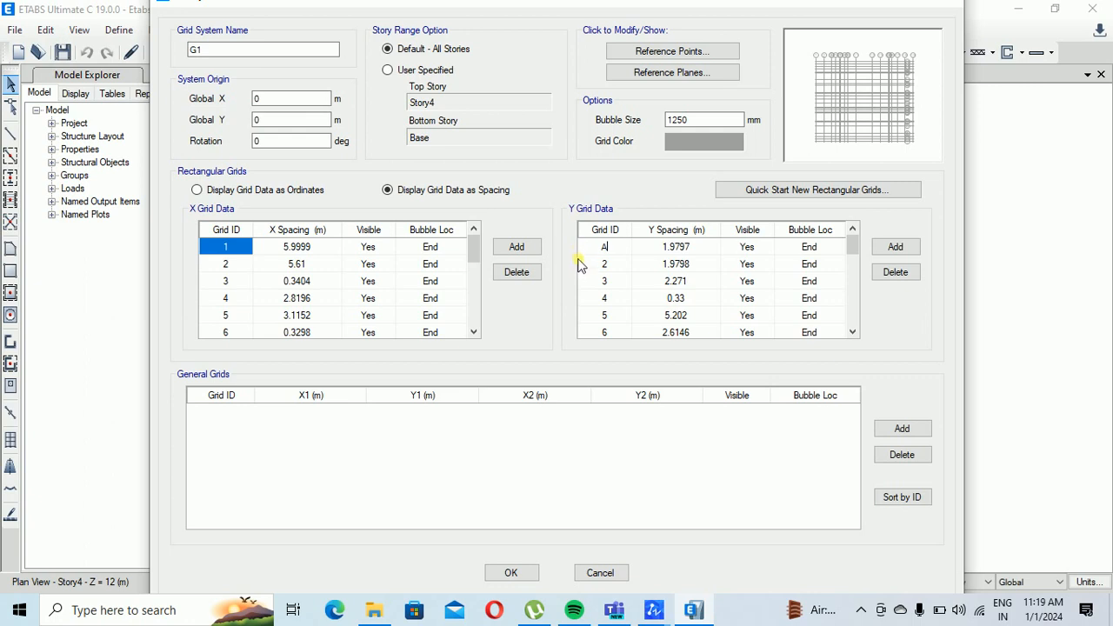
text(A)
click(604, 265)
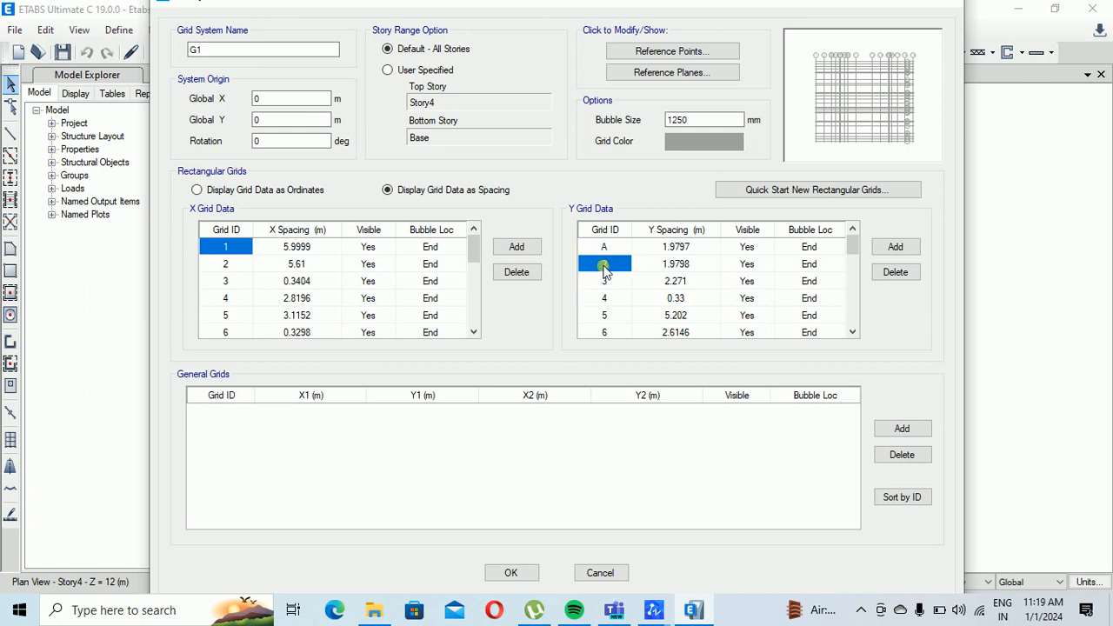
text(b)
click(613, 280)
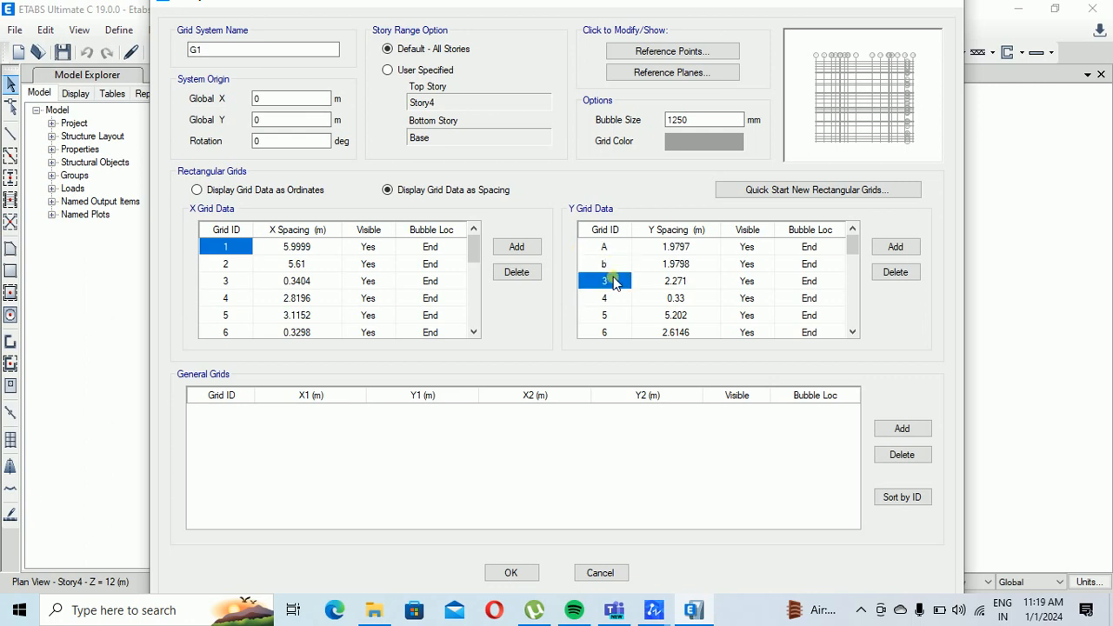
click(612, 264)
text(B)
Rename the third, fourth and fifth Y grid lines as C, D and E, and apply the grid system changes
click(608, 282)
text(c)
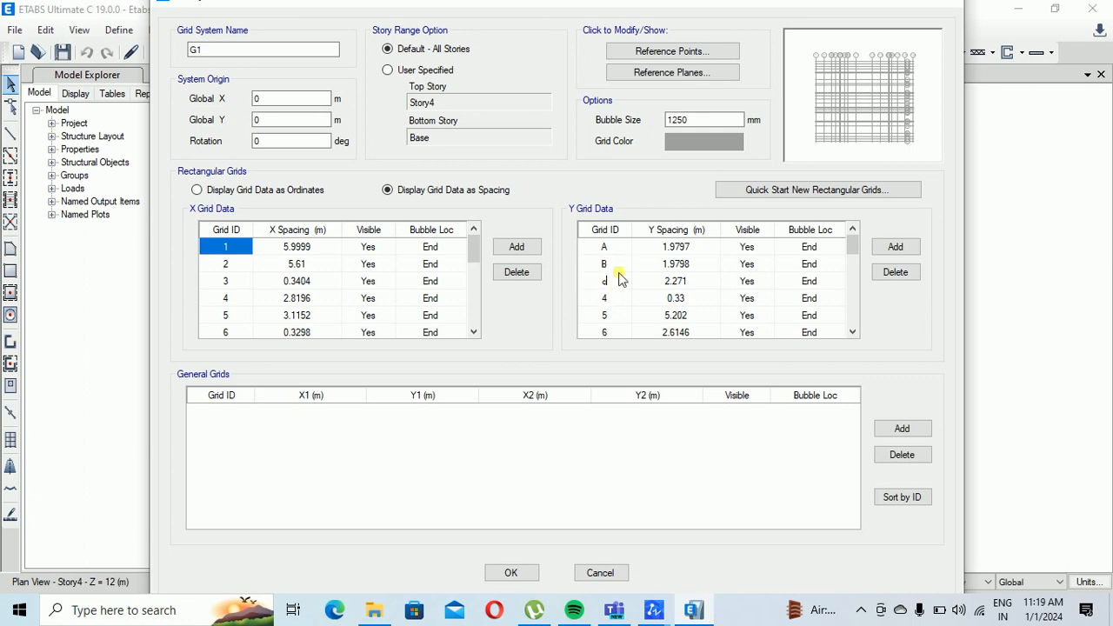
click(599, 300)
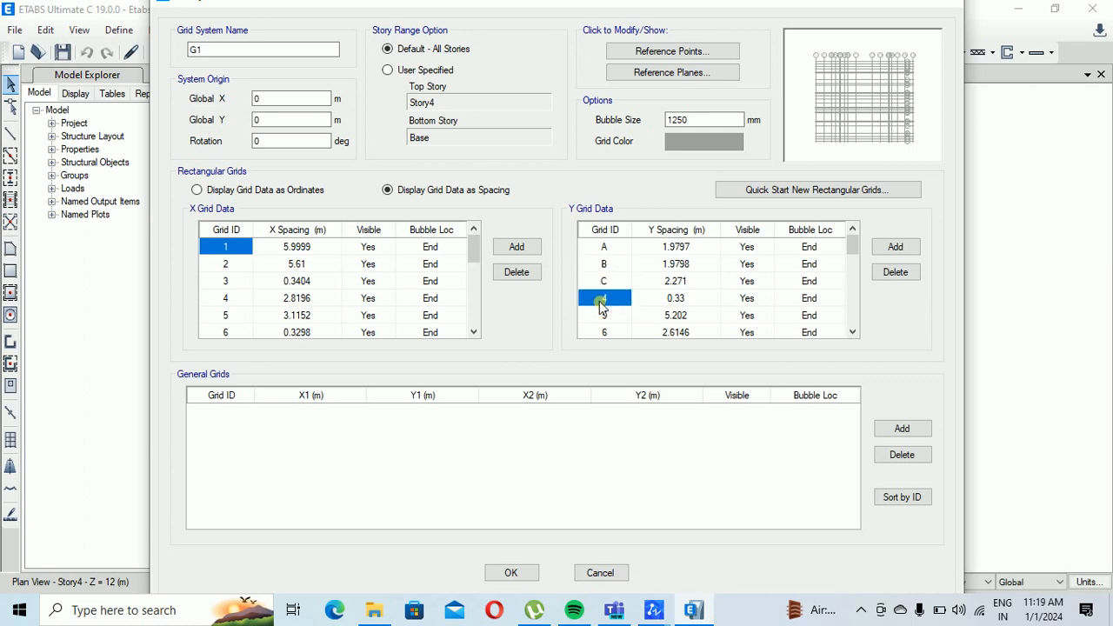
text(D)
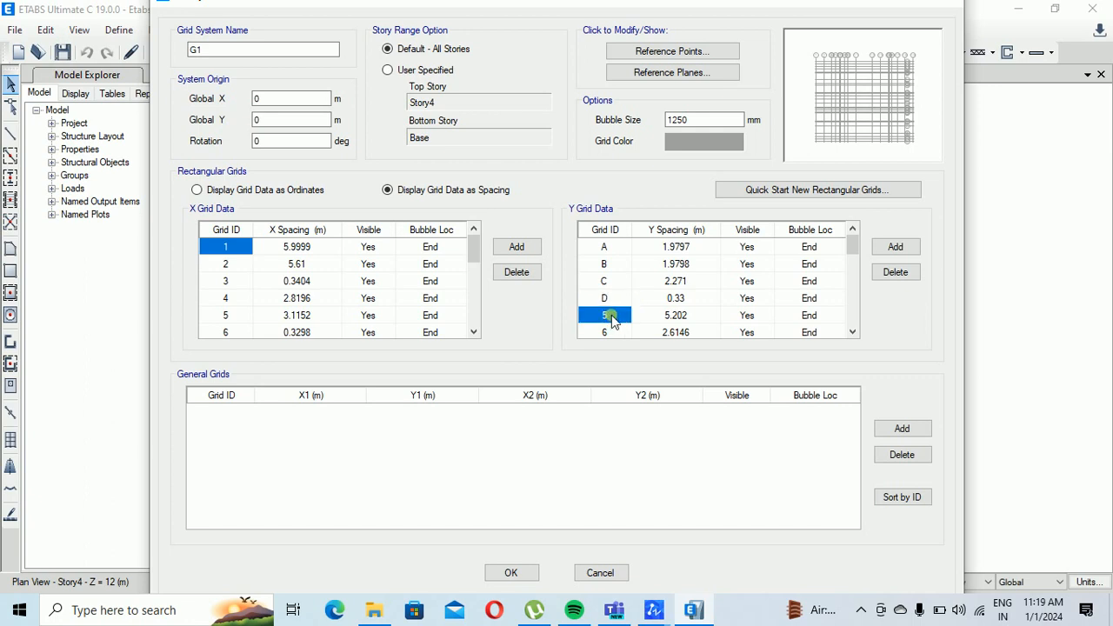
text(E)
click(504, 573)
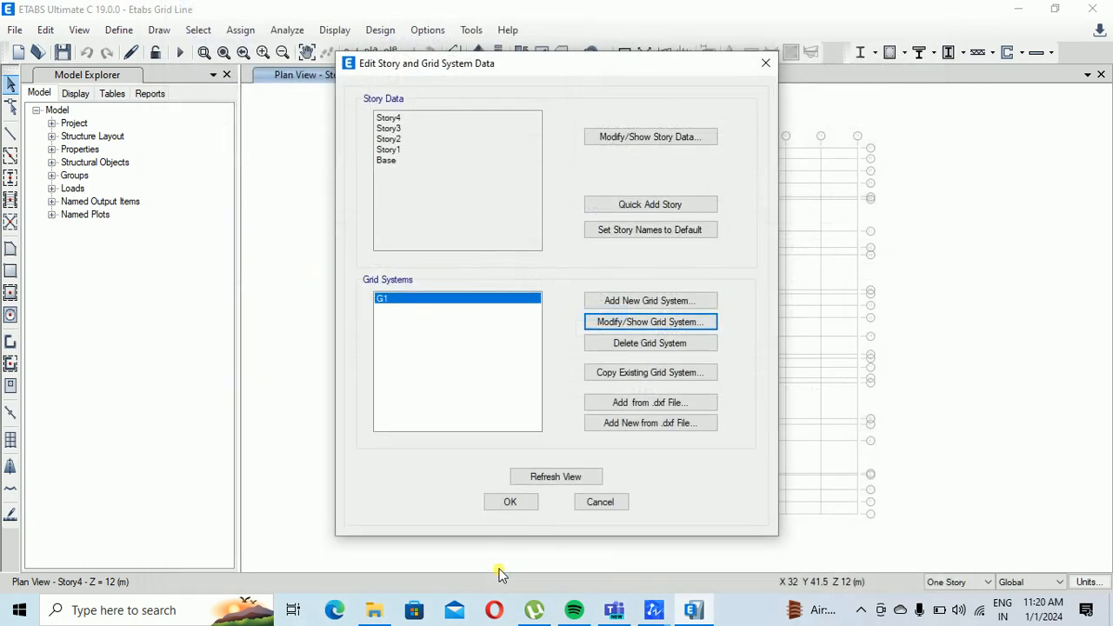
click(510, 502)
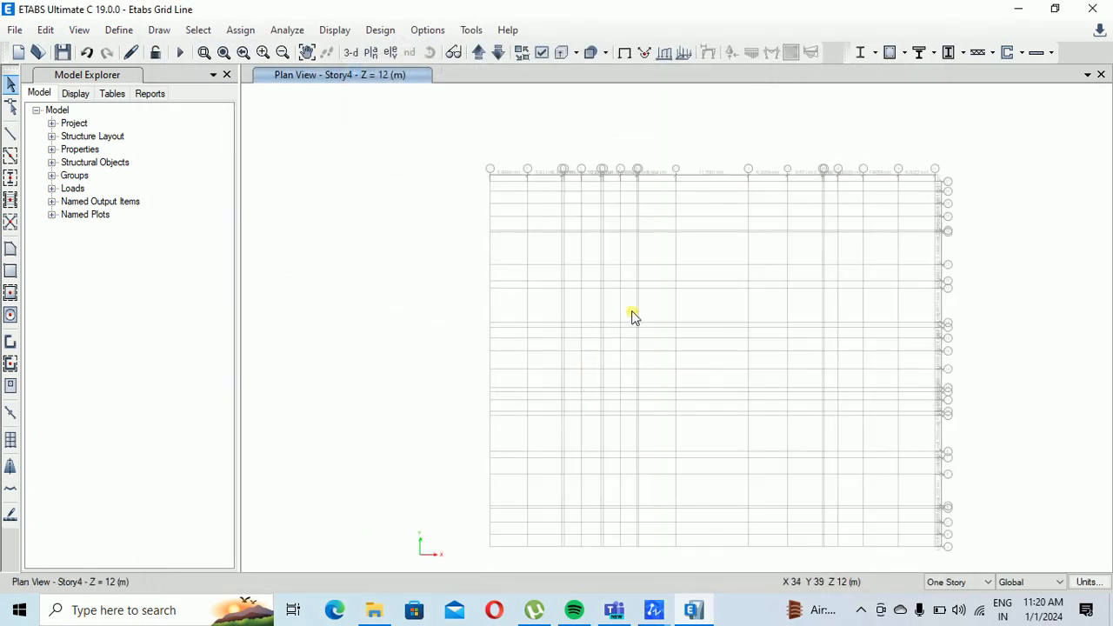
Examine the grid numbers and spacing dimensions along the upper edge of the Story4 plan grid
middle_drag(634, 316, 545, 295)
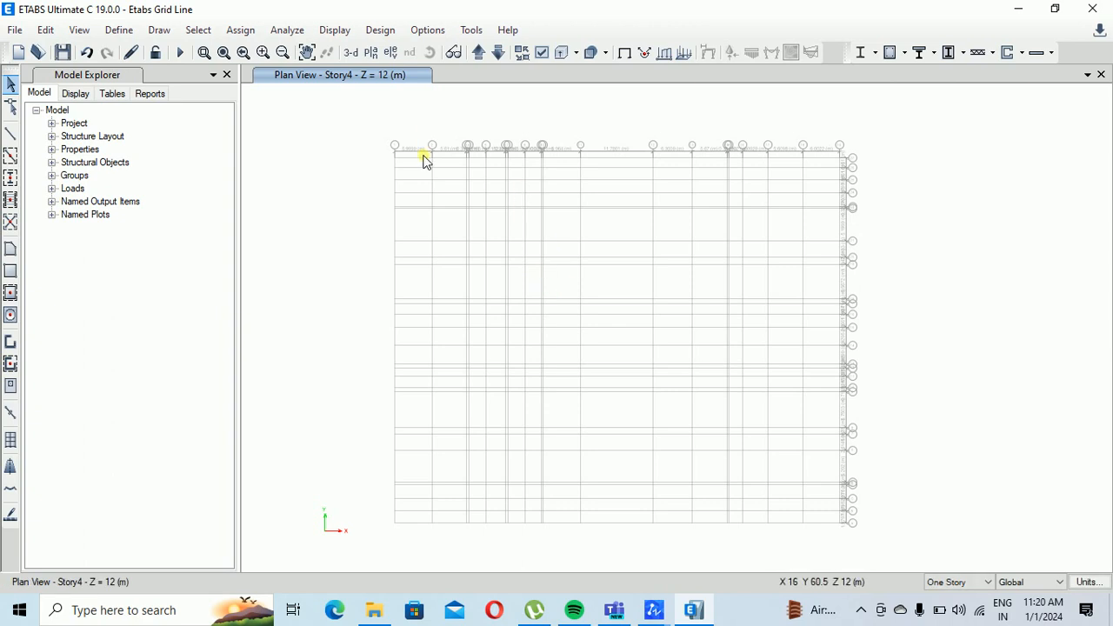
scroll(425, 159, up, 3)
scroll(425, 159, down, 3)
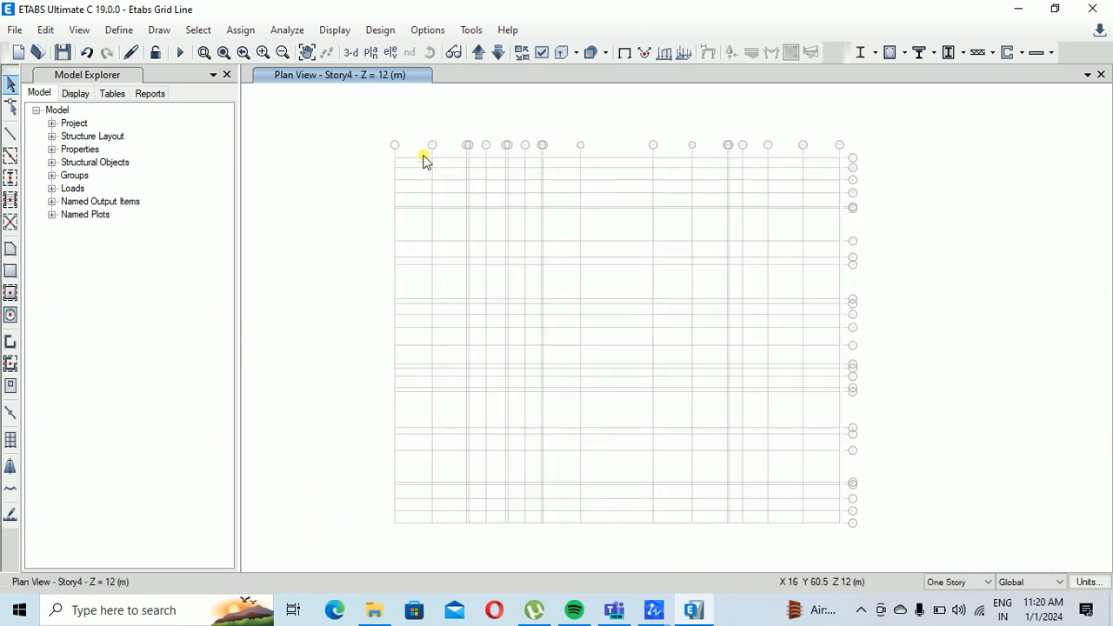
scroll(634, 153, up, 3)
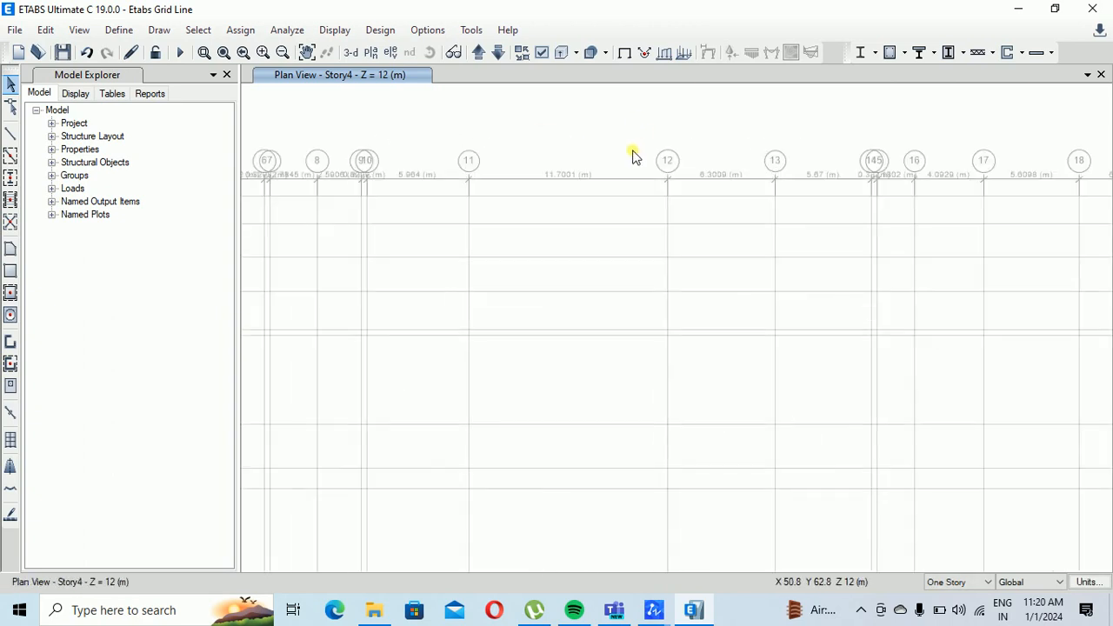
scroll(634, 153, down, 3)
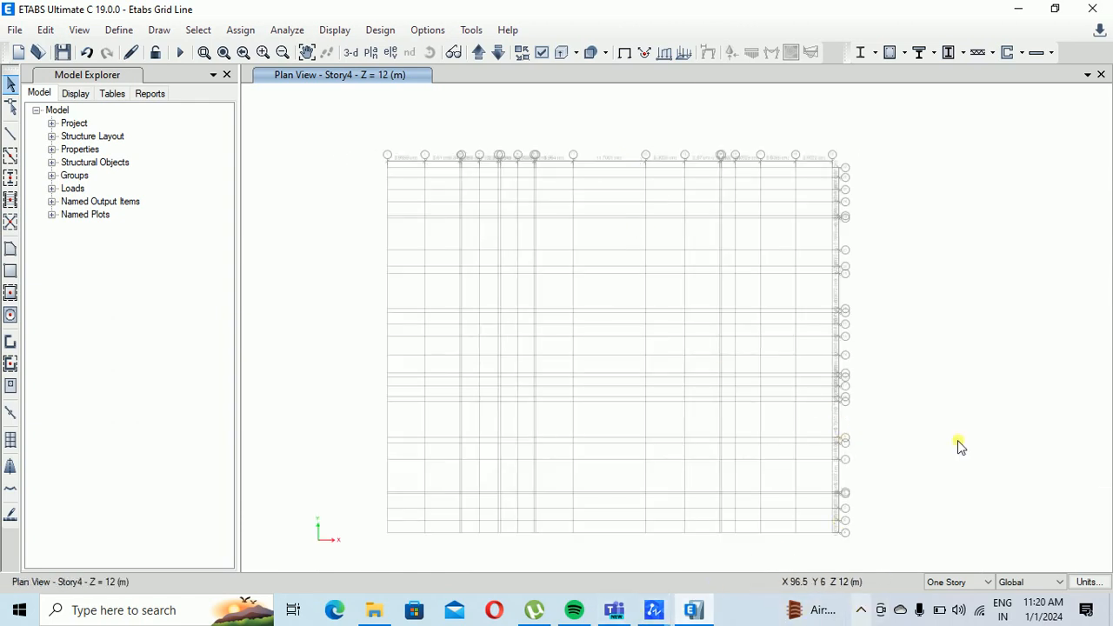
click(858, 612)
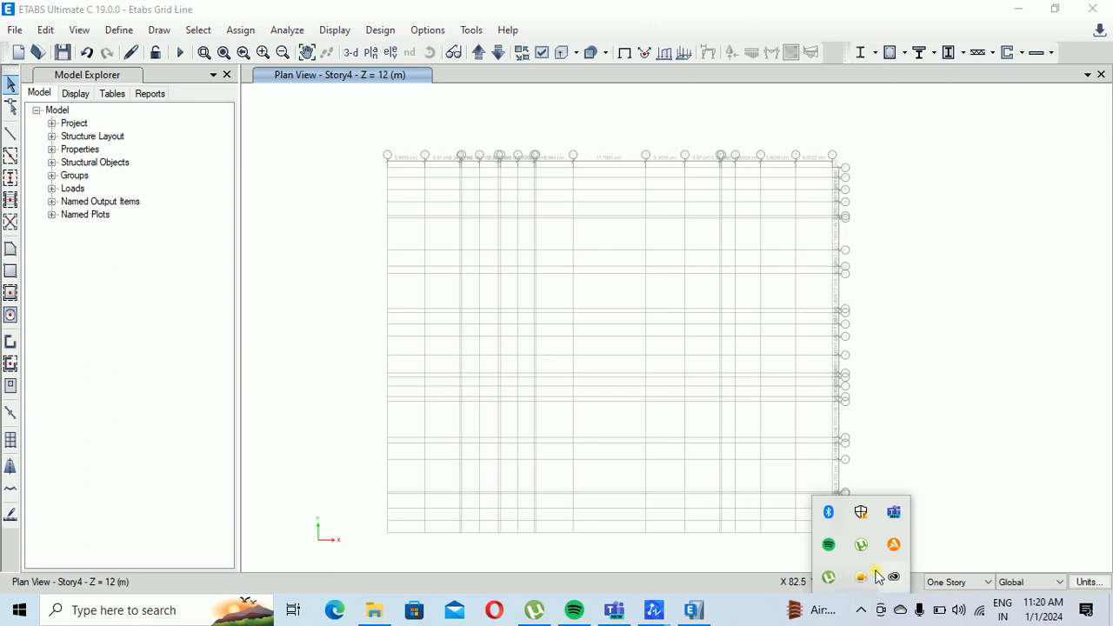
right_click(860, 577)
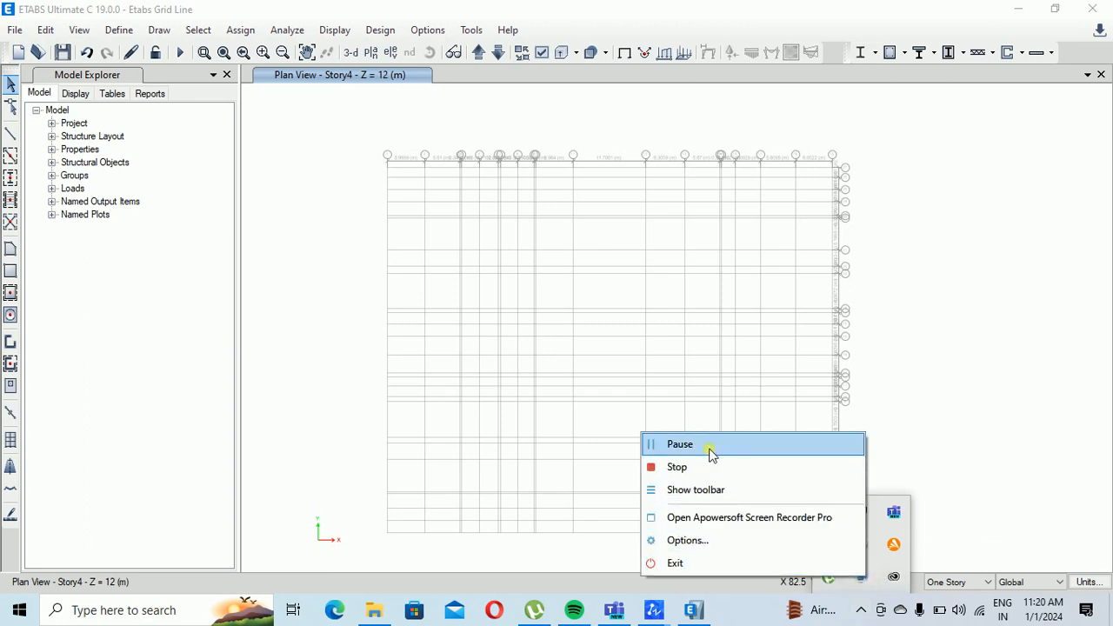